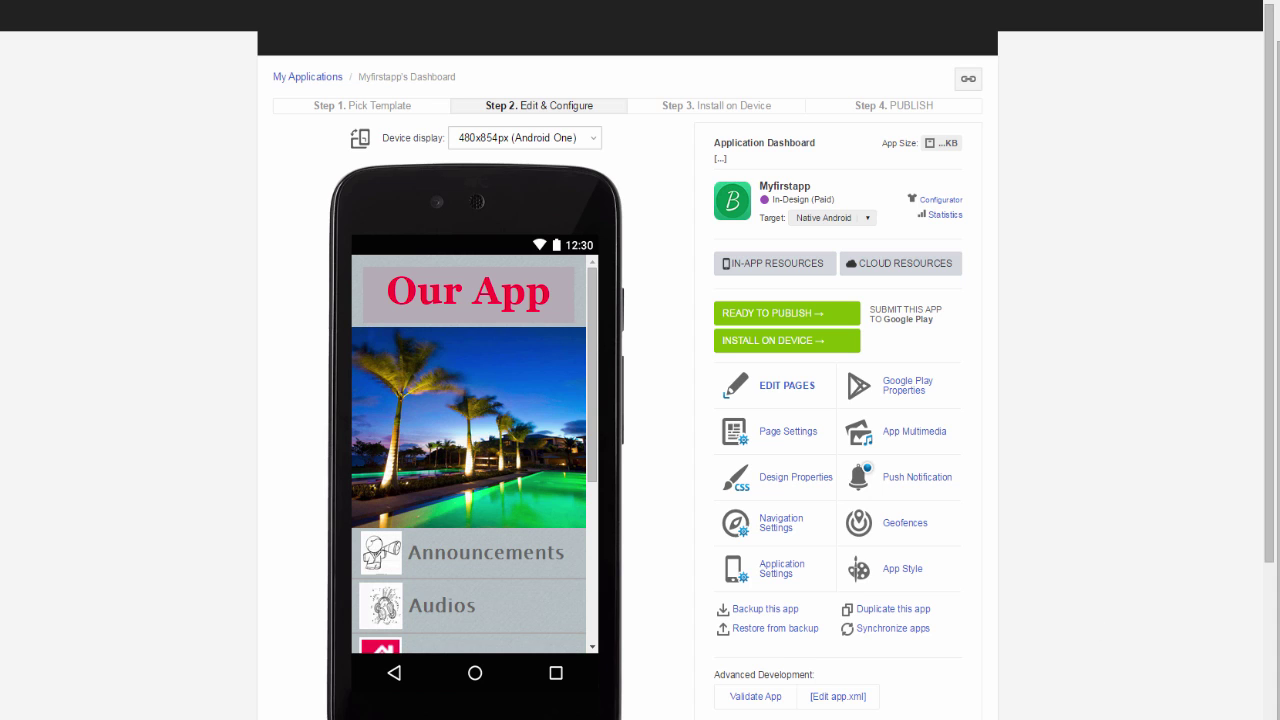
- Open the app's Page Settings and browse the in-app resource files available for the global navigation bar logo image
scroll(640, 360, "down", 1)
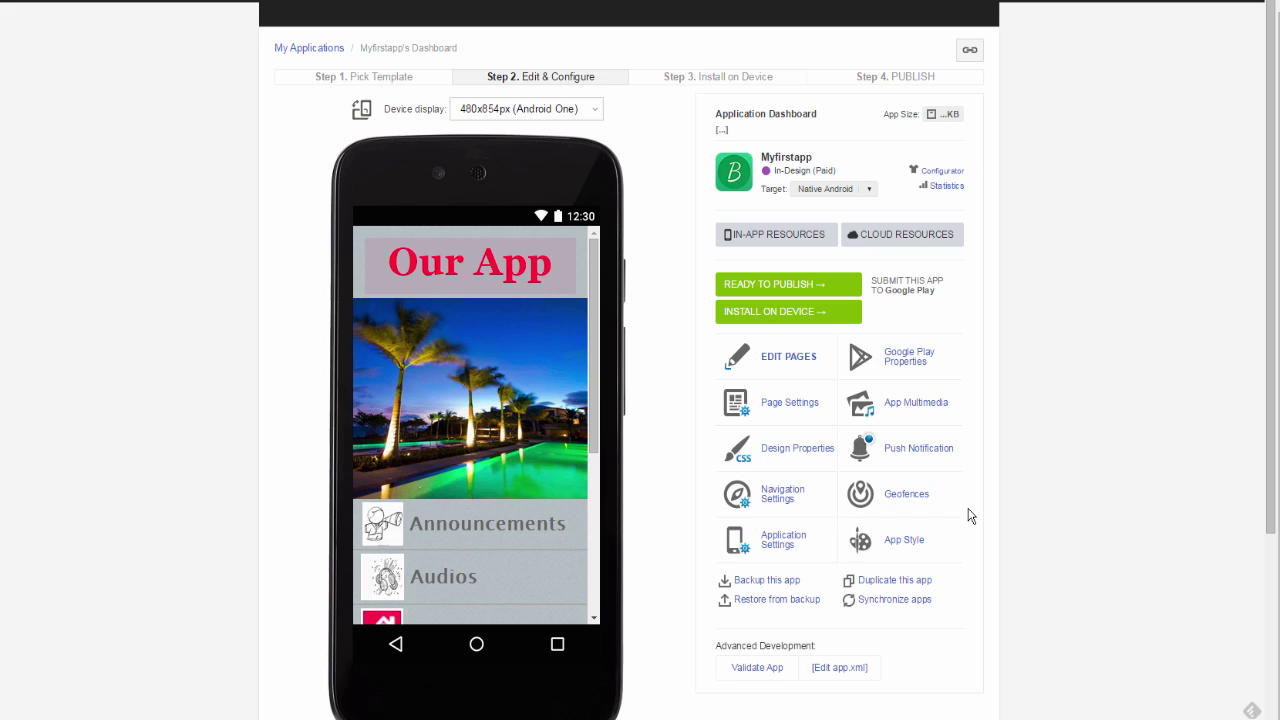
left_click(790, 403)
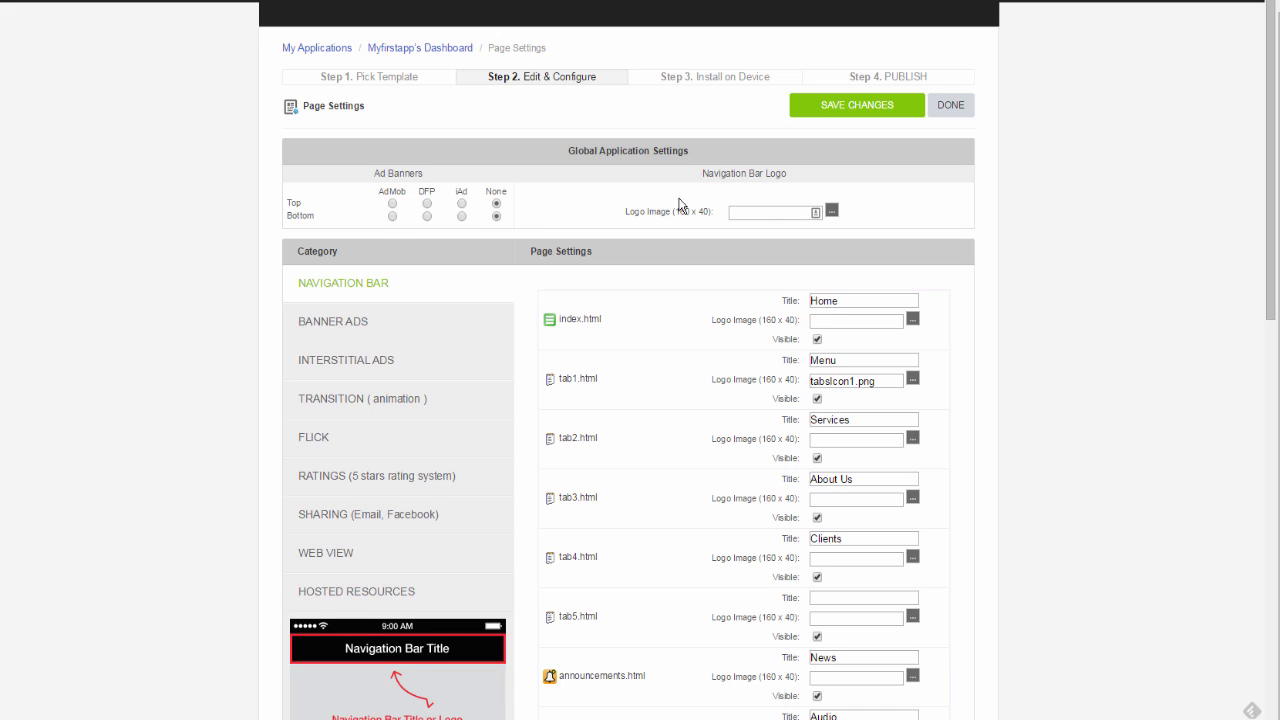
left_click(777, 212)
left_click(831, 213)
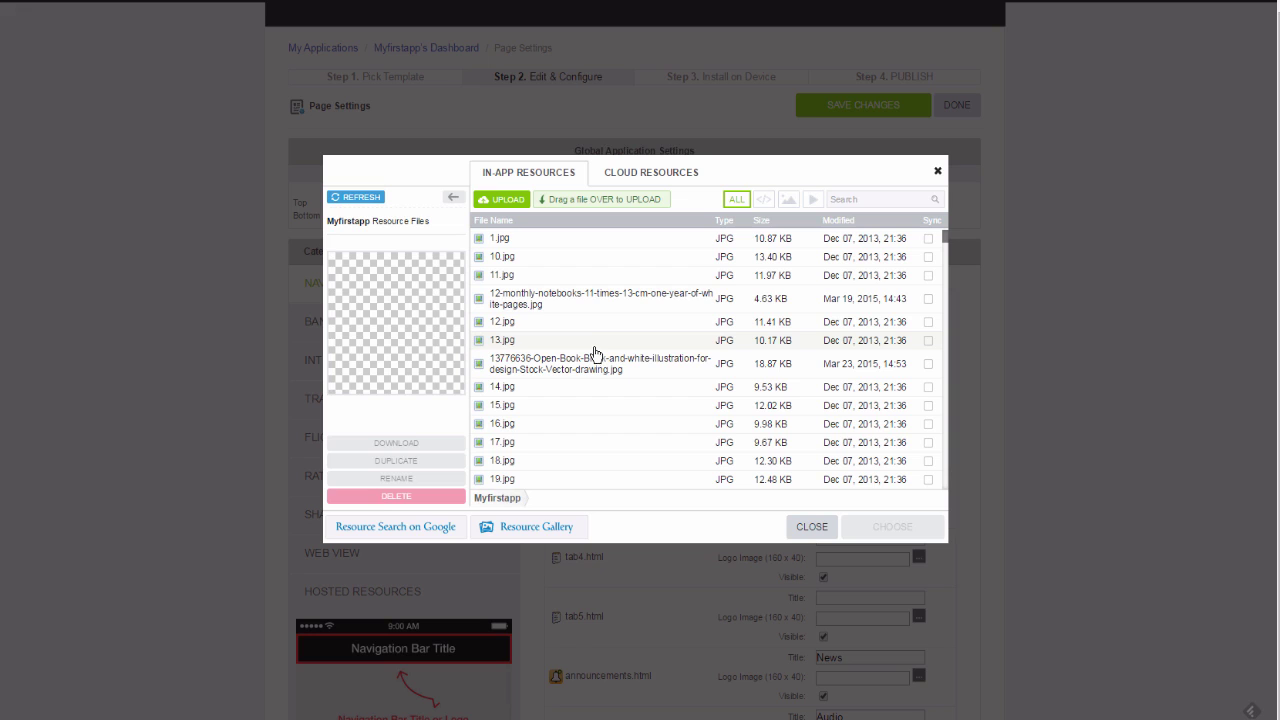
left_click(812, 527)
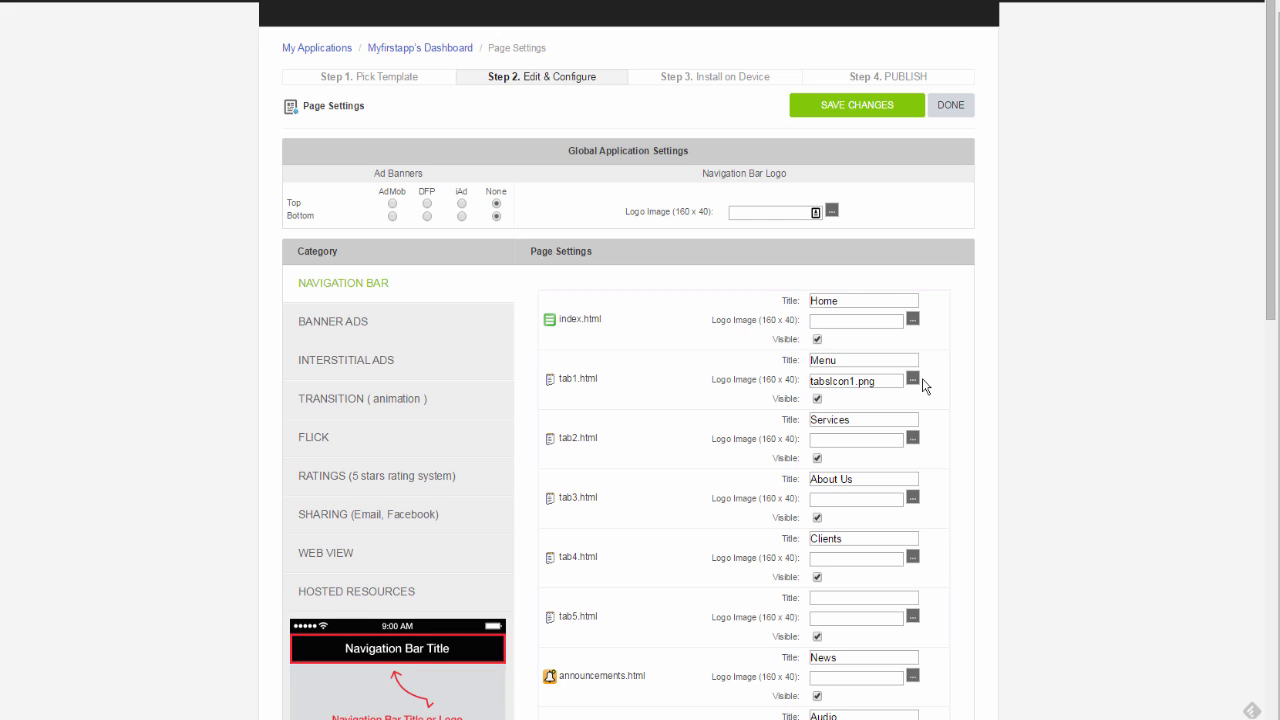
- Examine the banner ad settings, comparing the top and bottom ad options offered for each page
left_click(345, 328)
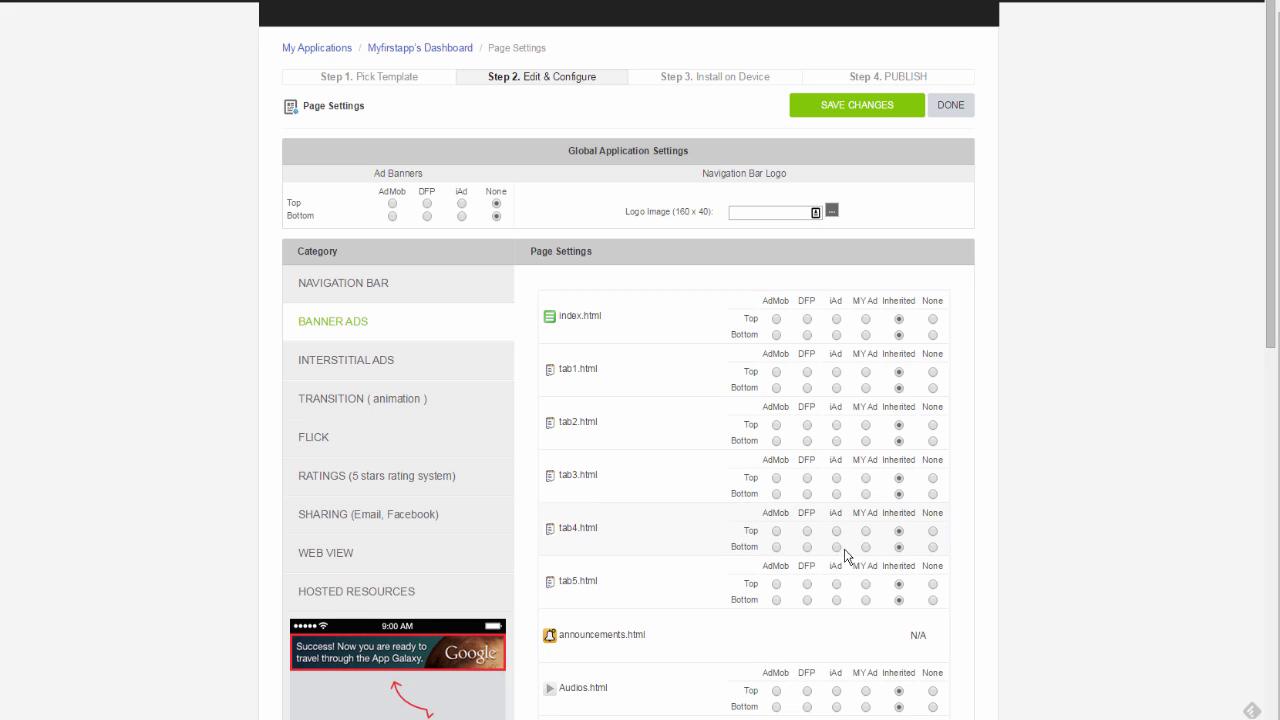
scroll(816, 570, "down", 1)
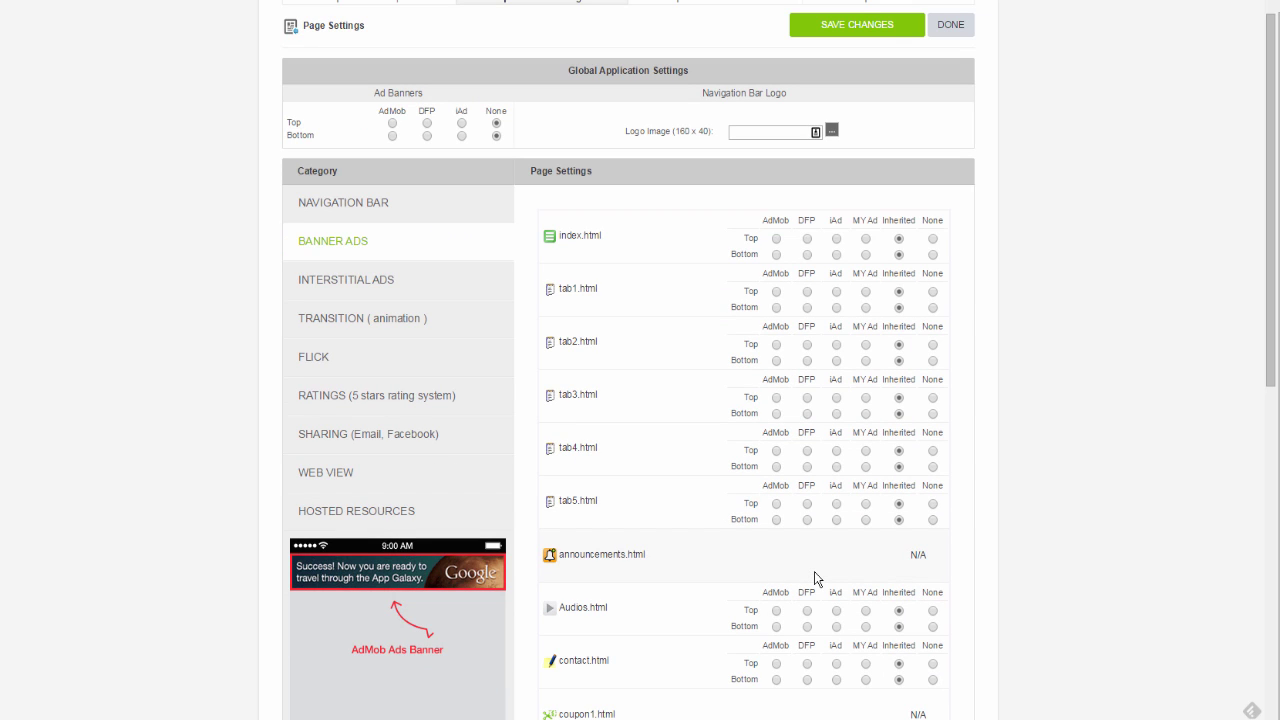
scroll(816, 579, "down", 1)
scroll(816, 579, "down", 1)
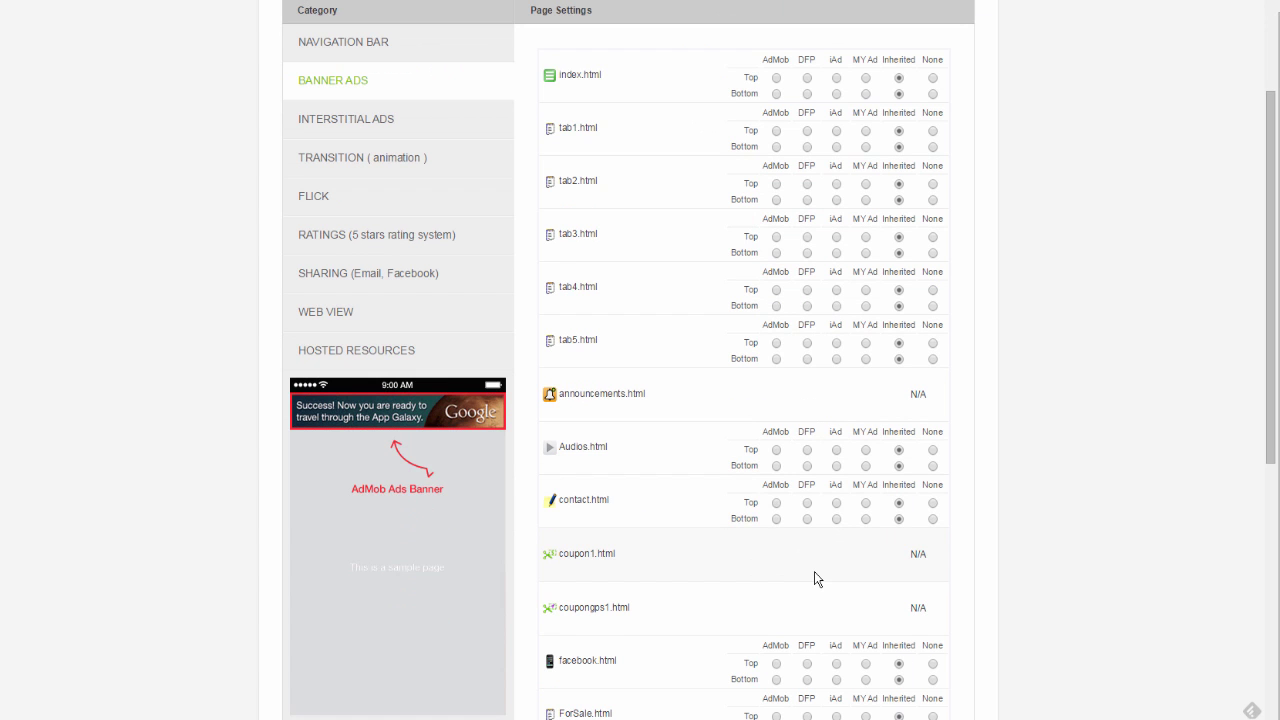
scroll(814, 572, "down", 7)
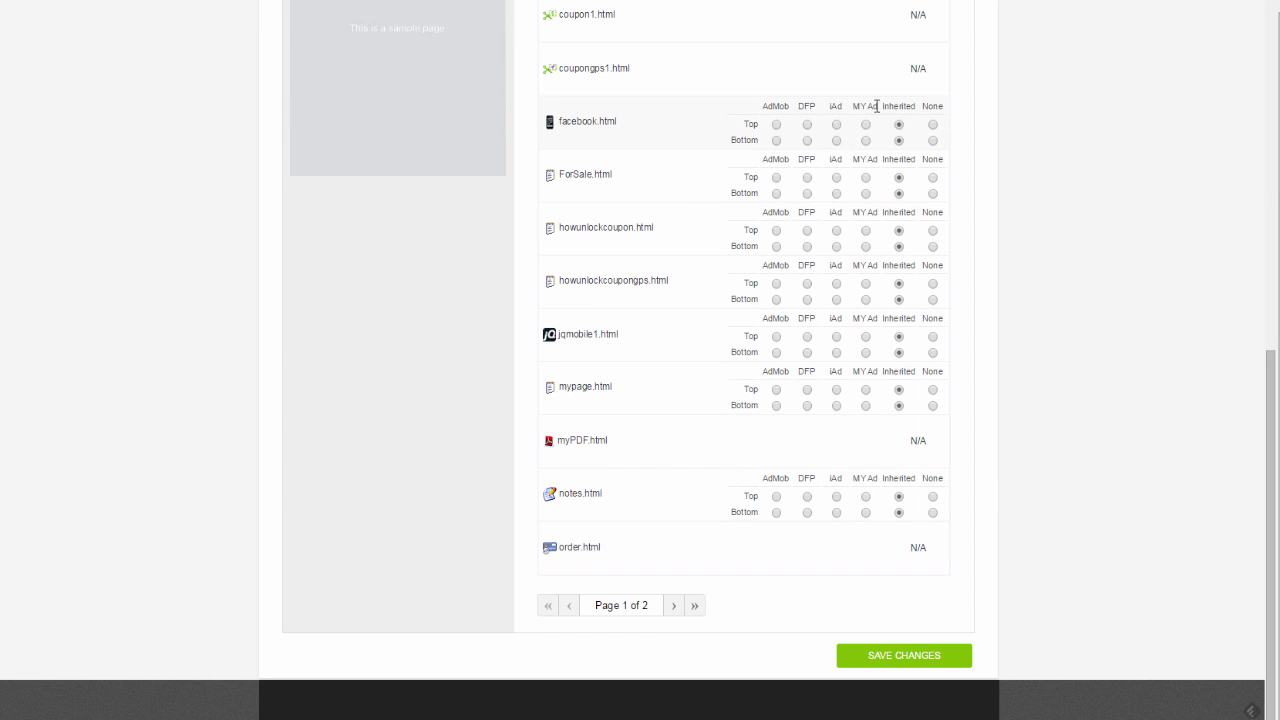
scroll(838, 90, "up", 3)
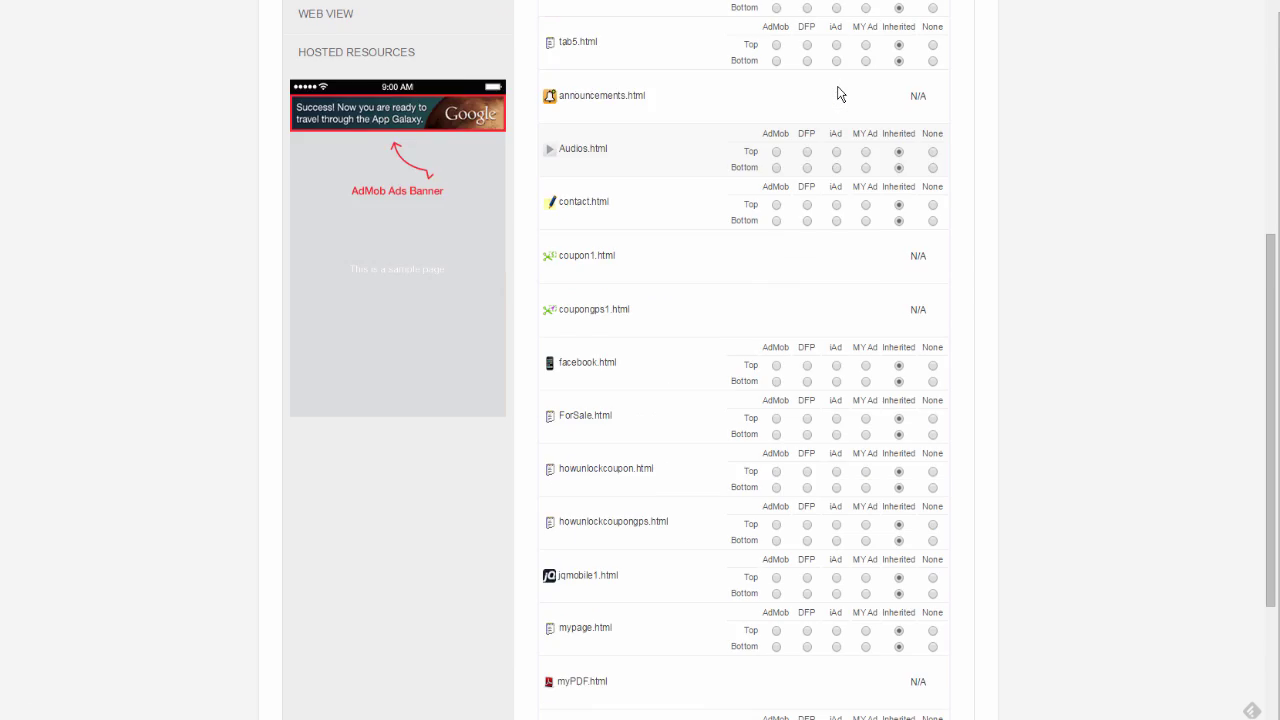
scroll(838, 93, "up", 1)
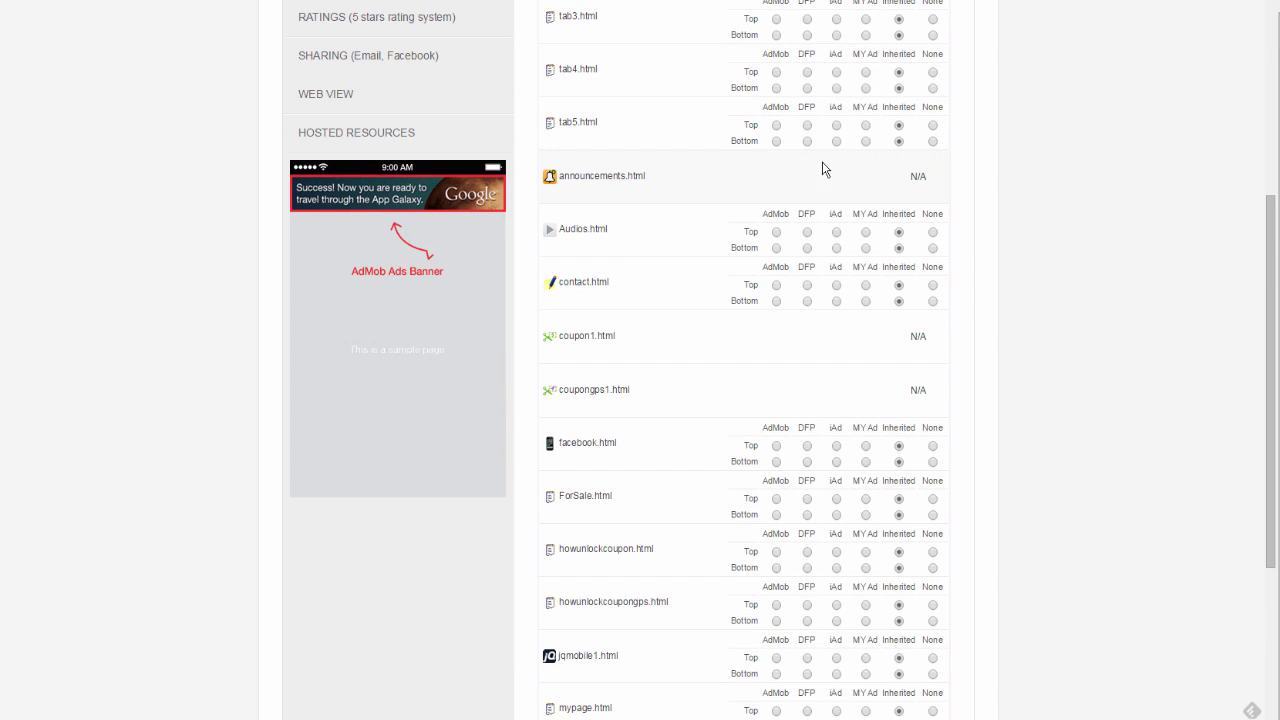
scroll(818, 189, "up", 4)
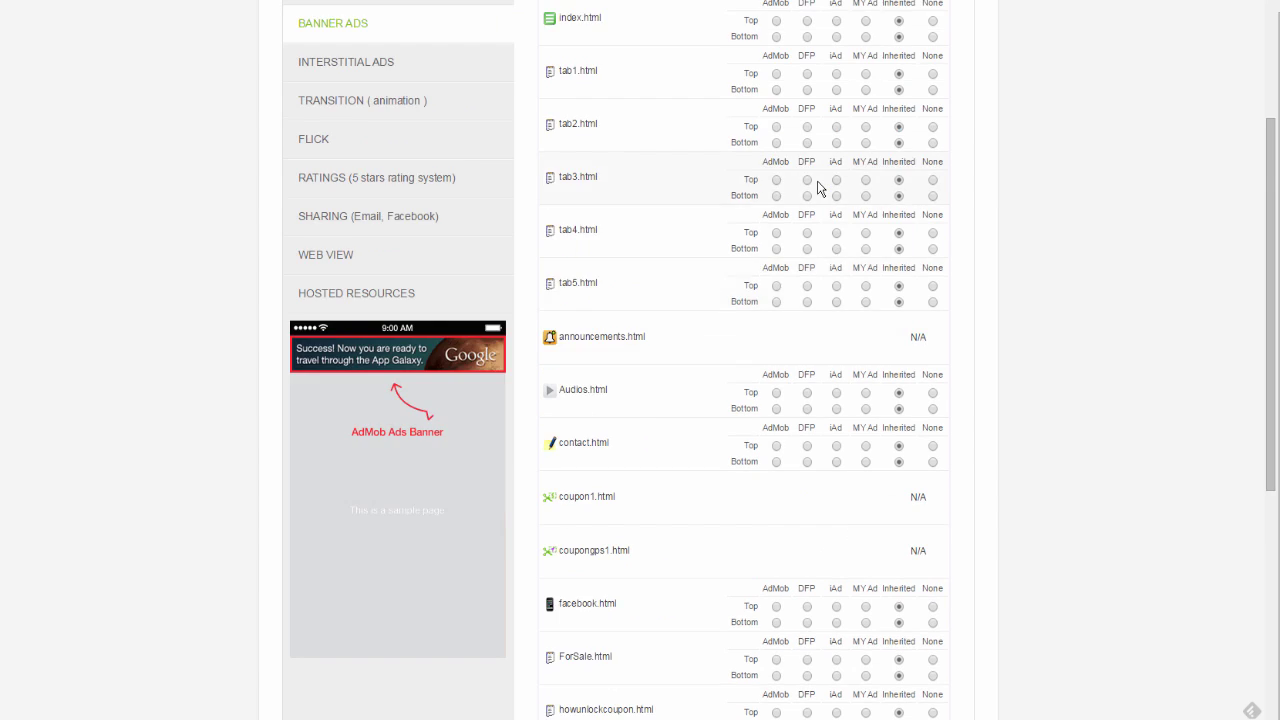
scroll(818, 189, "down", 2)
scroll(818, 189, "up", 2)
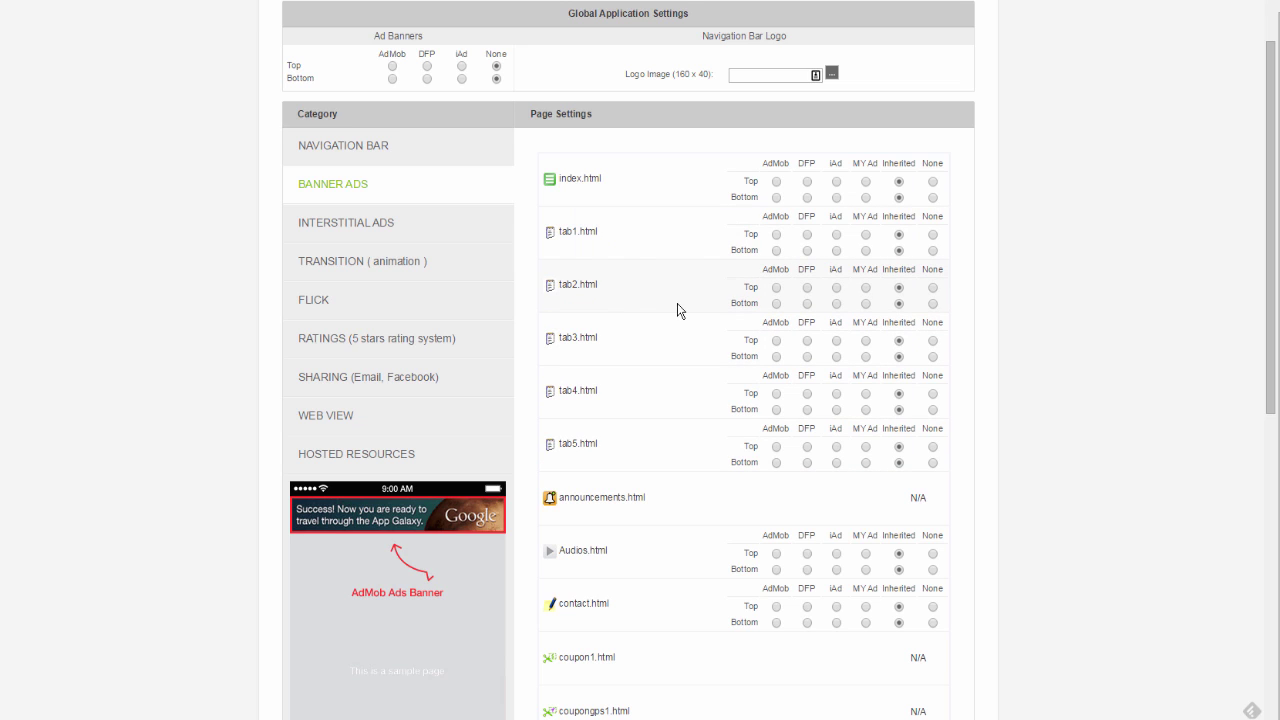
- Review the interstitial ad type and view mode options across the listed pages
left_click(365, 227)
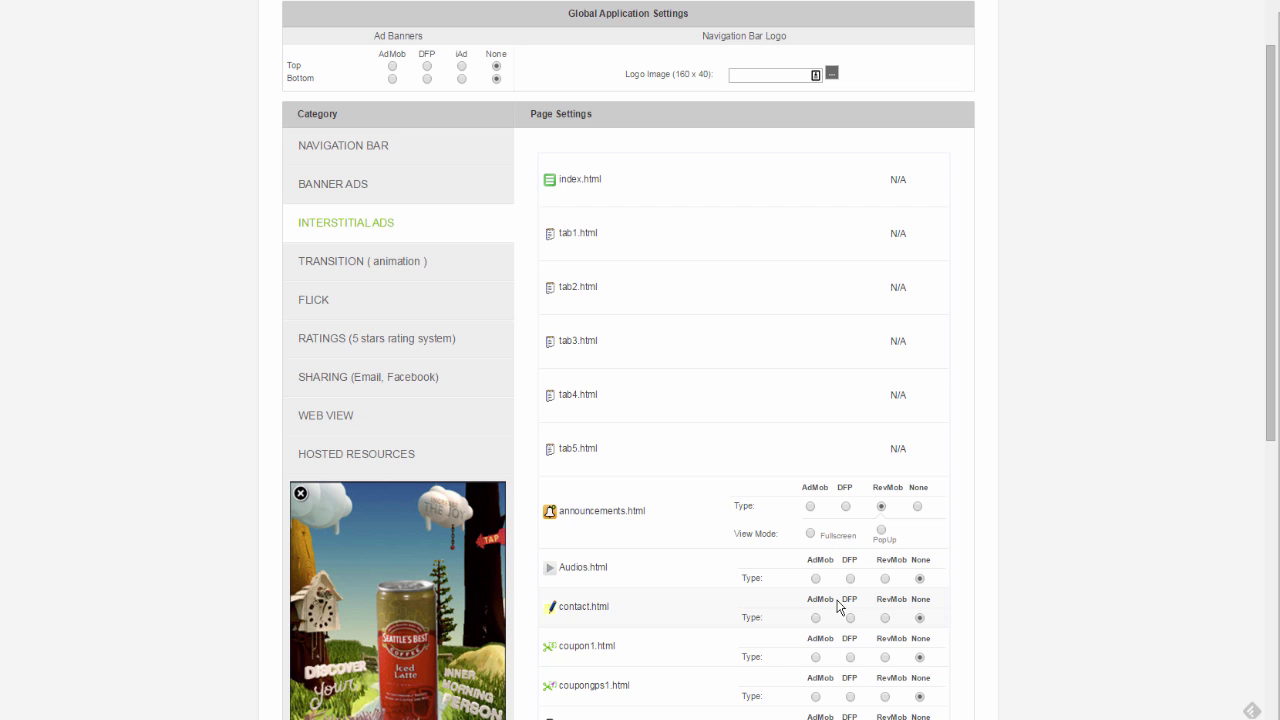
scroll(838, 606, "down", 1)
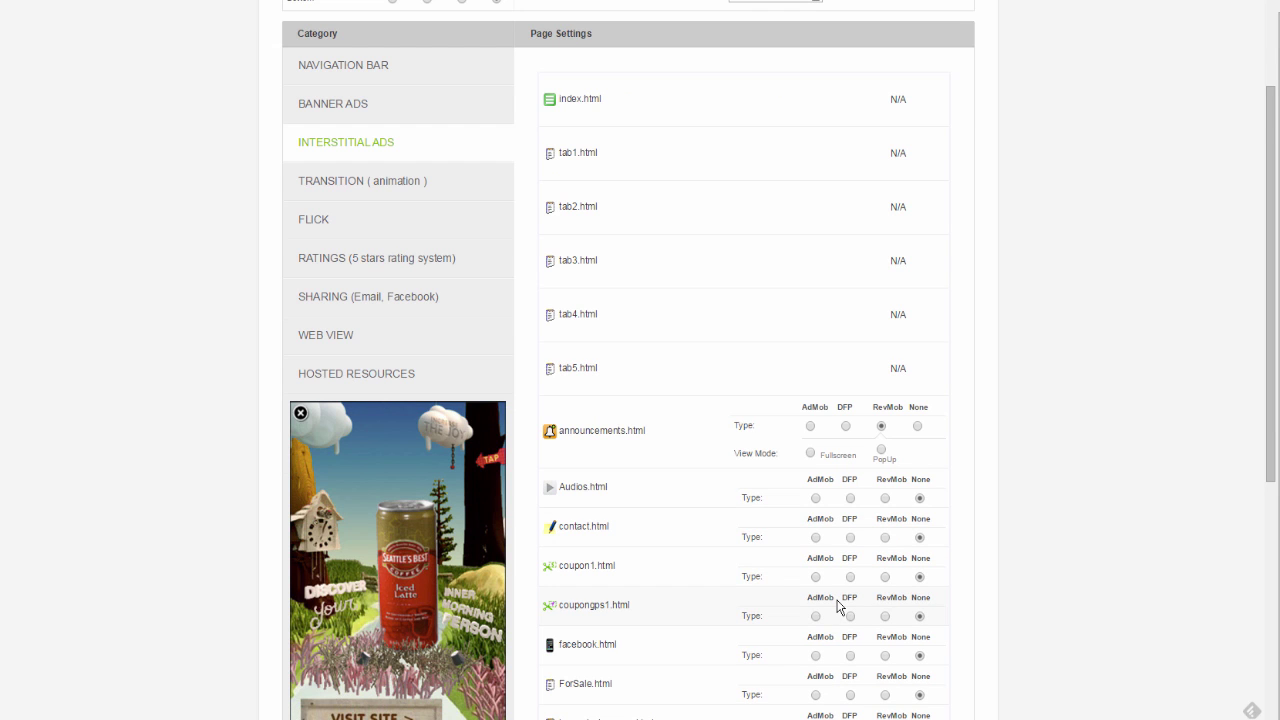
scroll(838, 606, "down", 1)
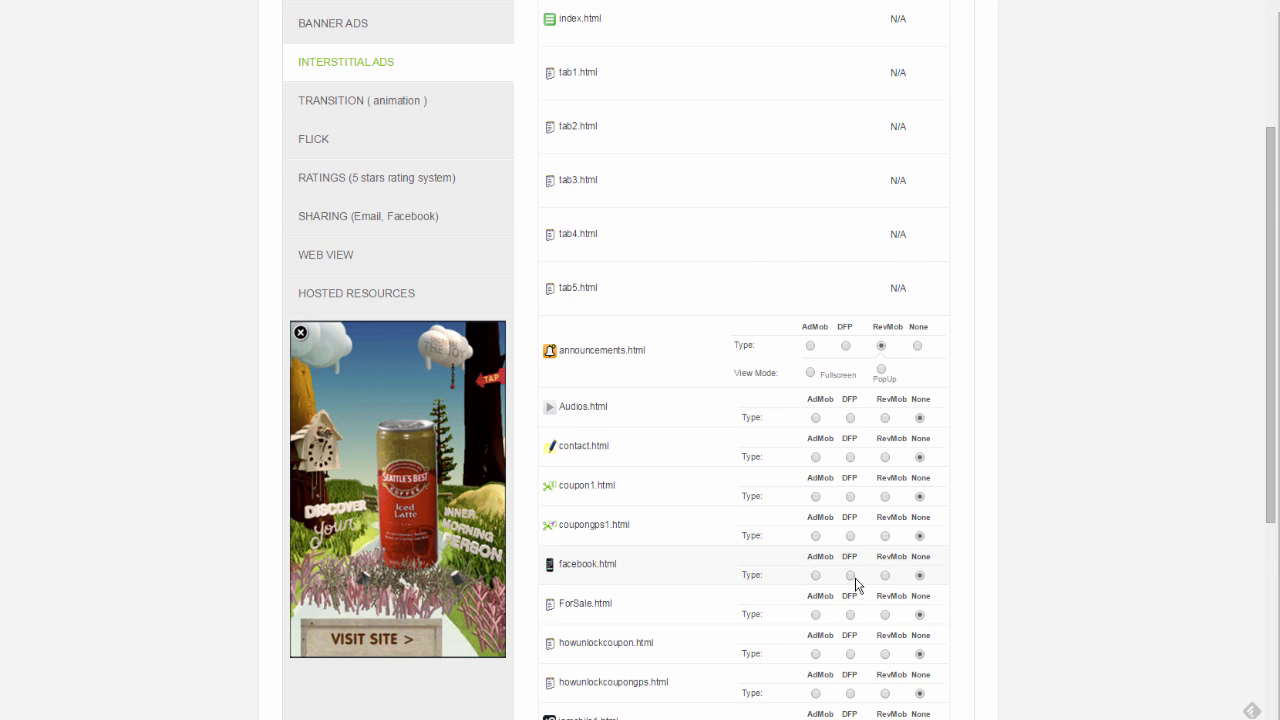
scroll(855, 584, "down", 3)
scroll(855, 584, "down", 2)
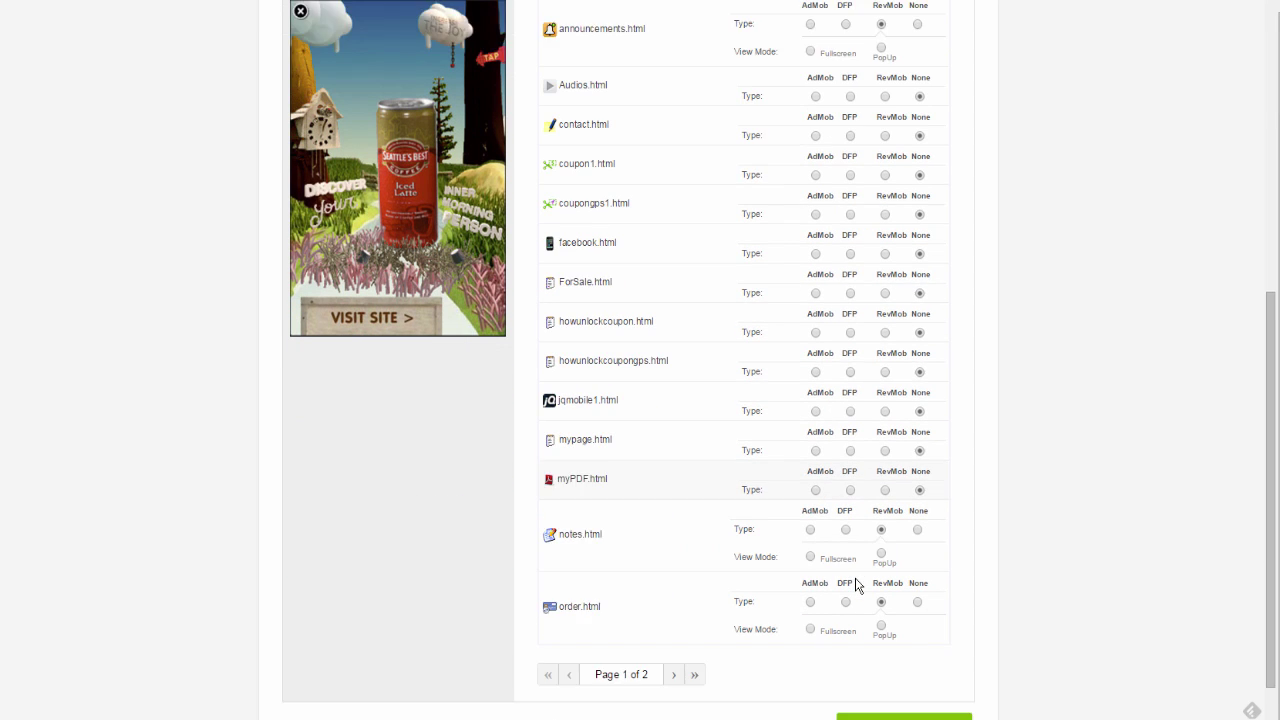
scroll(855, 584, "up", 8)
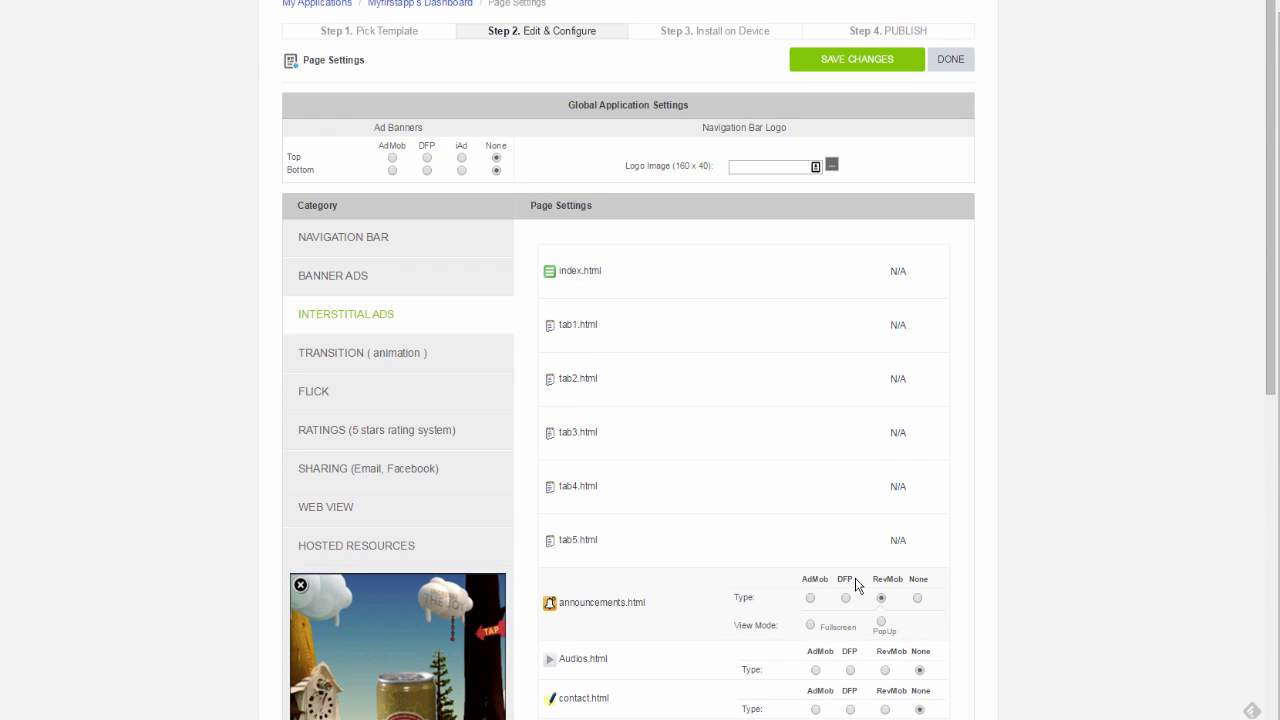
- Look through the transition animations available for index.html without choosing a different one
left_click(320, 360)
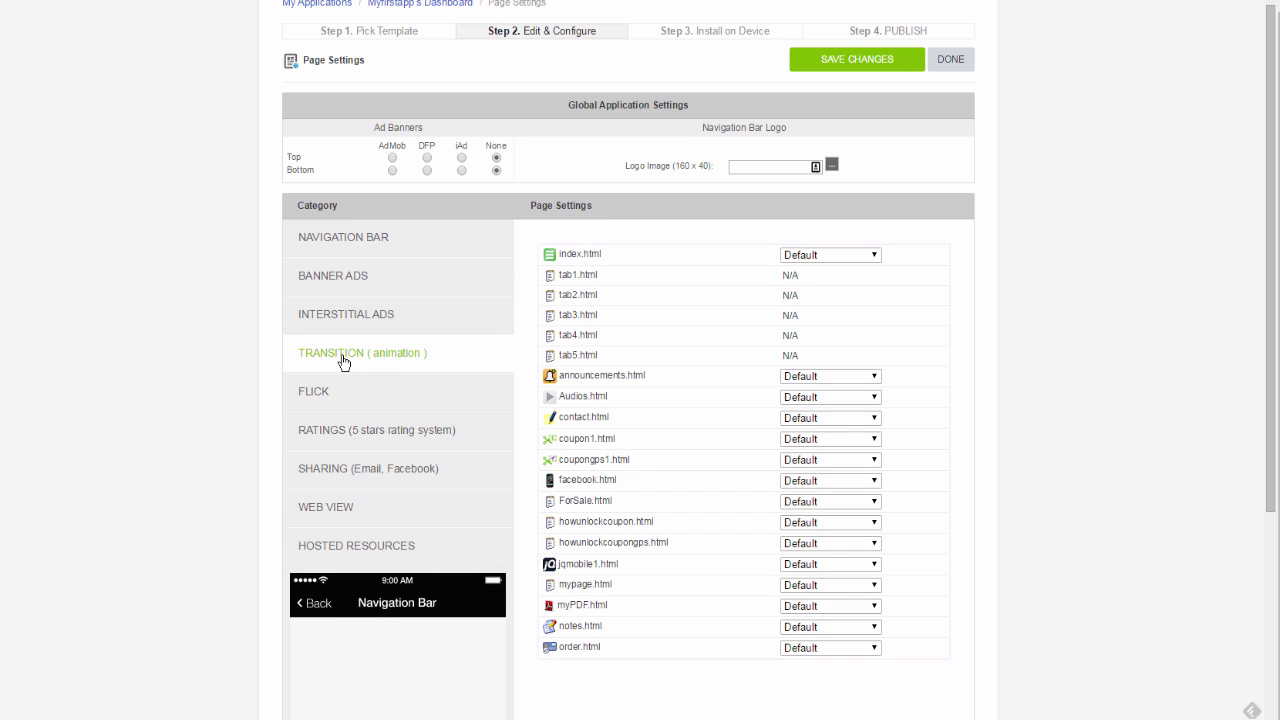
left_click(876, 257)
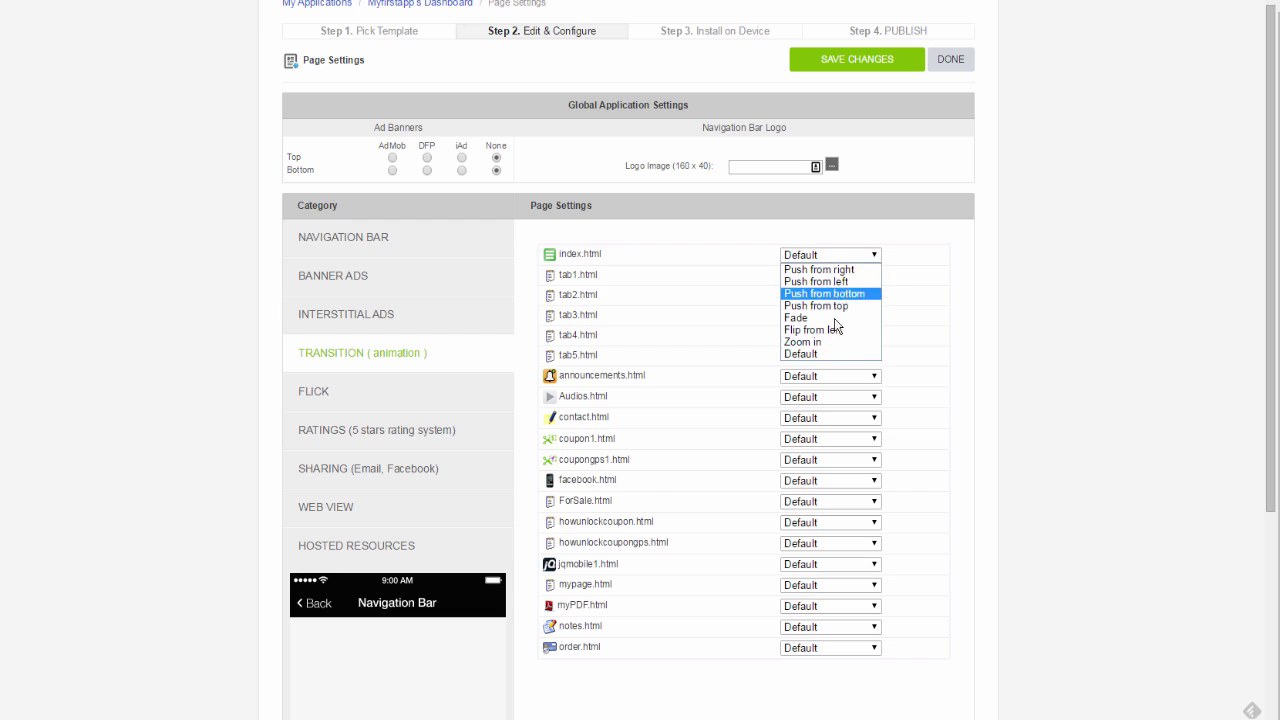
left_click(910, 291)
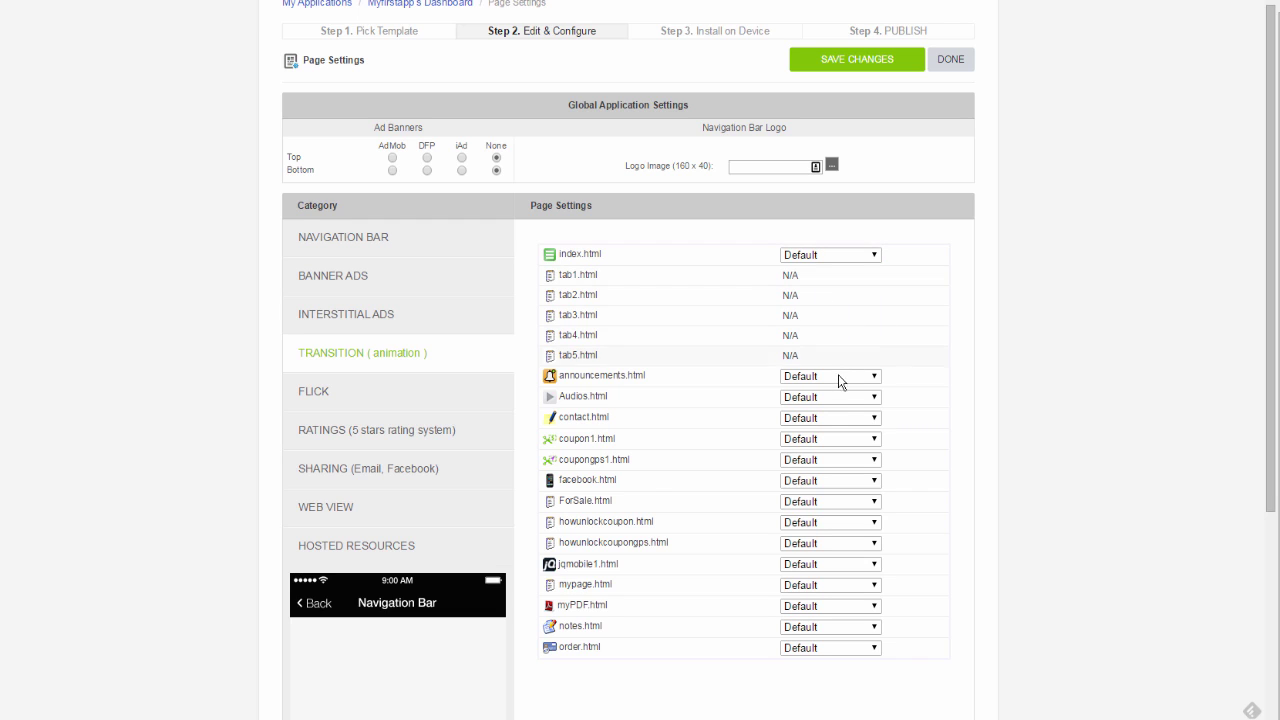
- Review the Flick settings of the pages, including their transition, page to flick and sound options
left_click(316, 396)
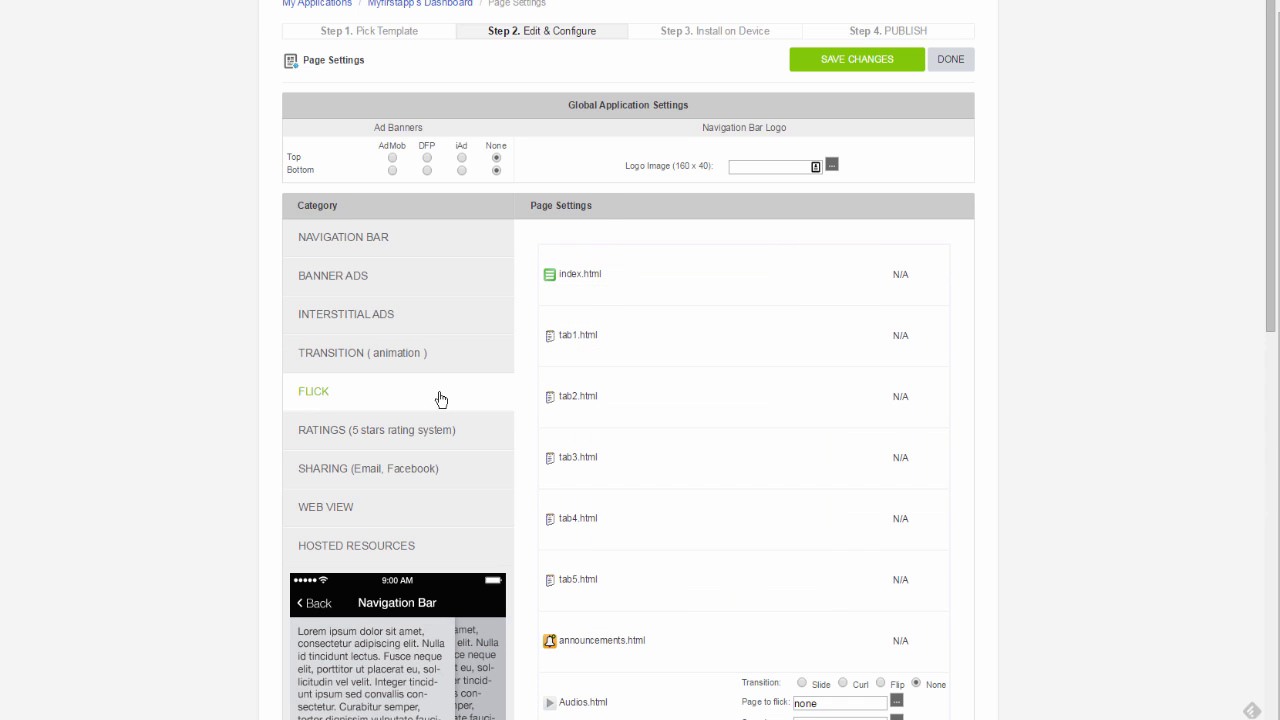
scroll(842, 417, "down", 3)
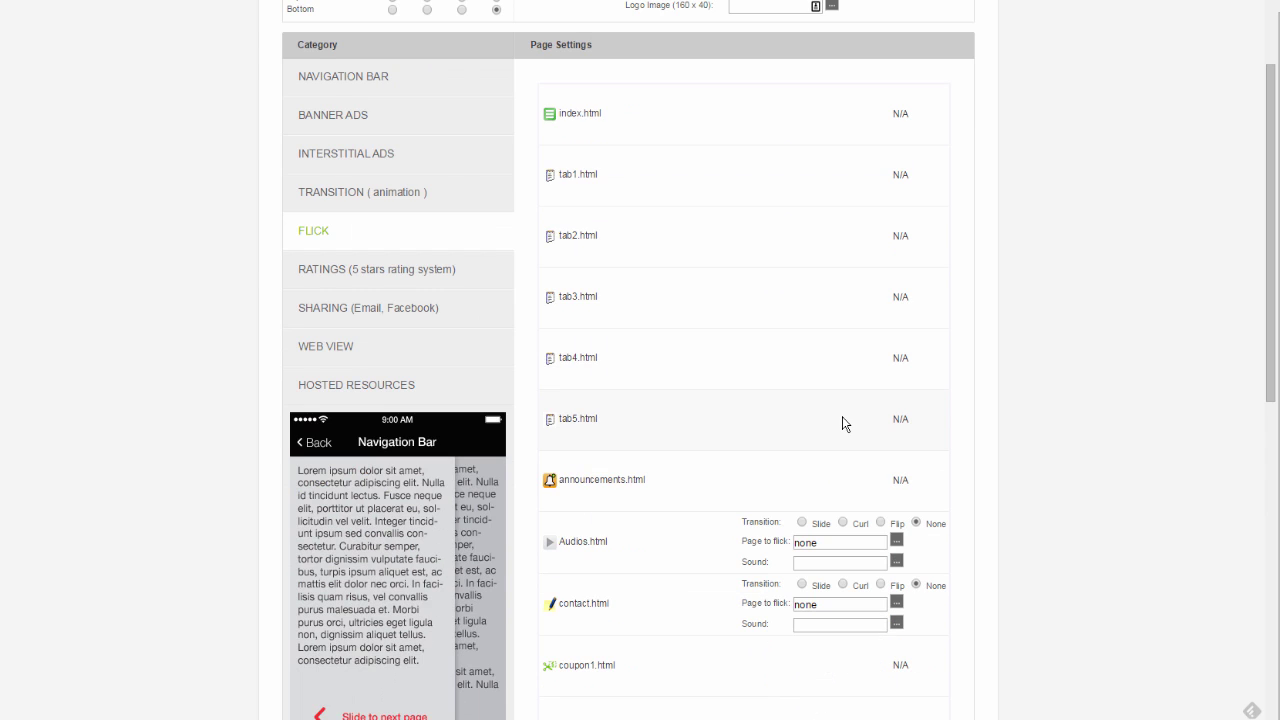
scroll(842, 424, "down", 3)
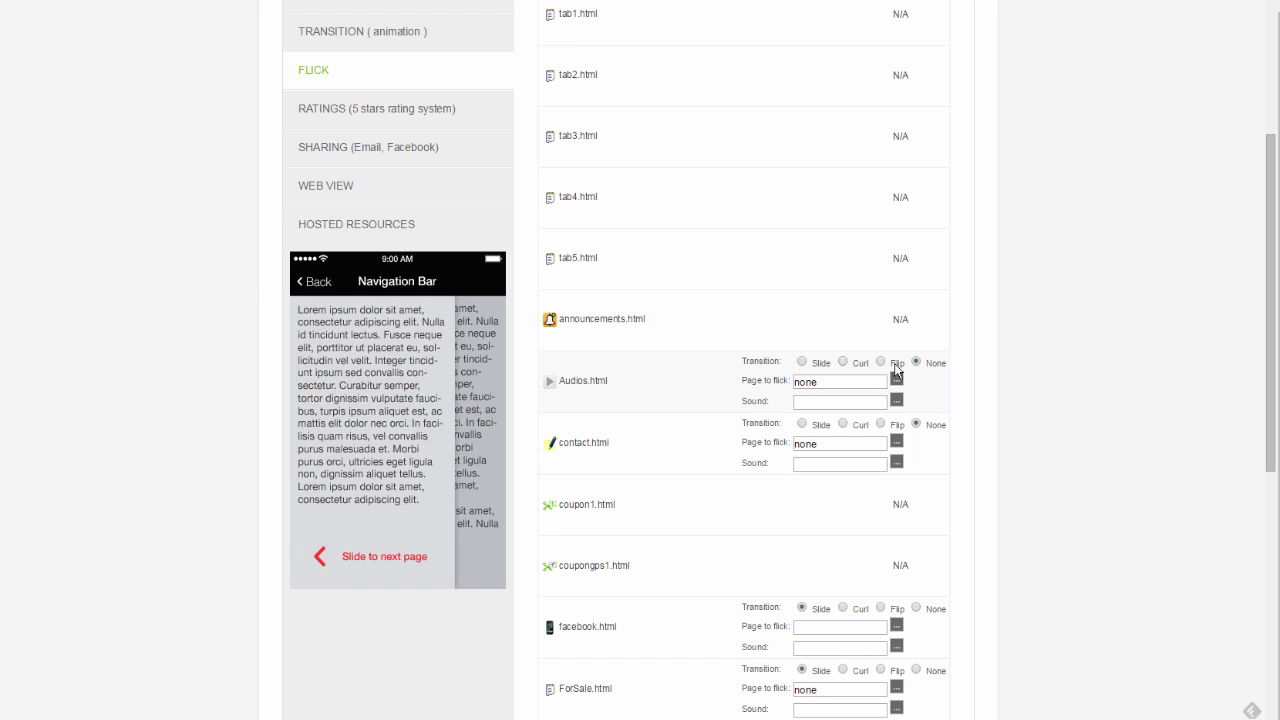
scroll(870, 430, "down", 4)
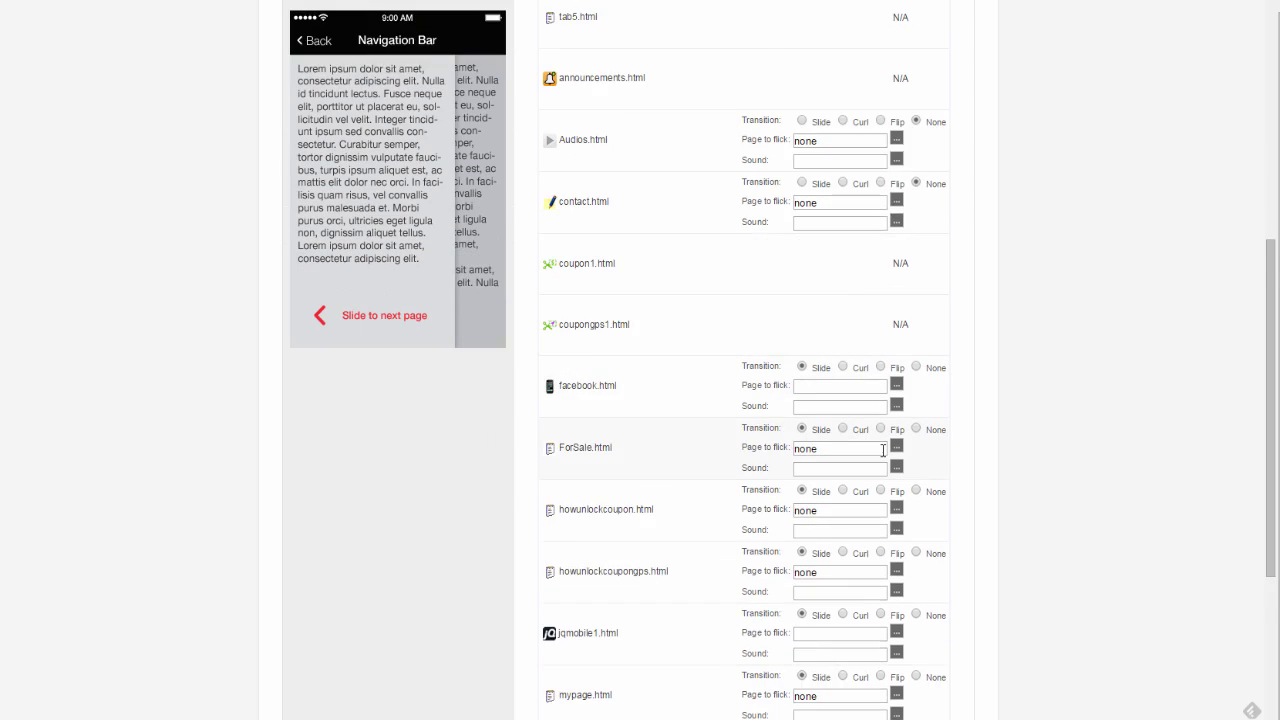
scroll(882, 450, "down", 2)
scroll(882, 450, "up", 5)
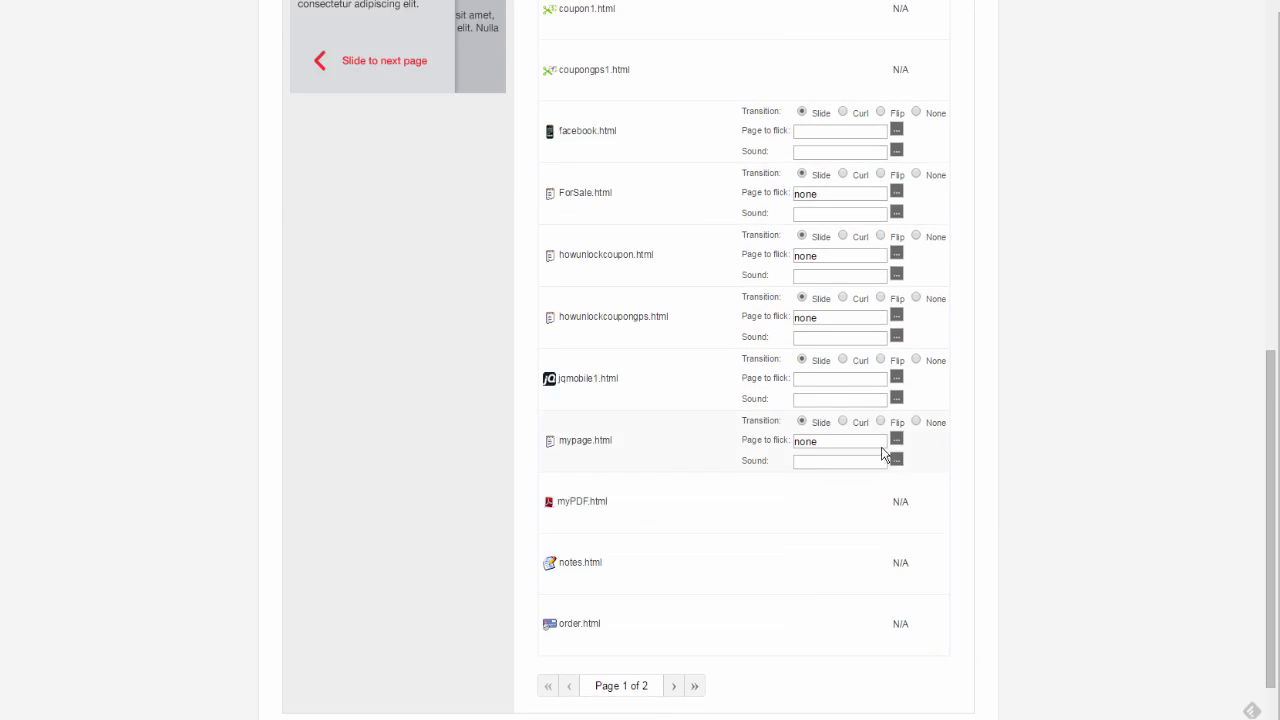
scroll(882, 444, "up", 3)
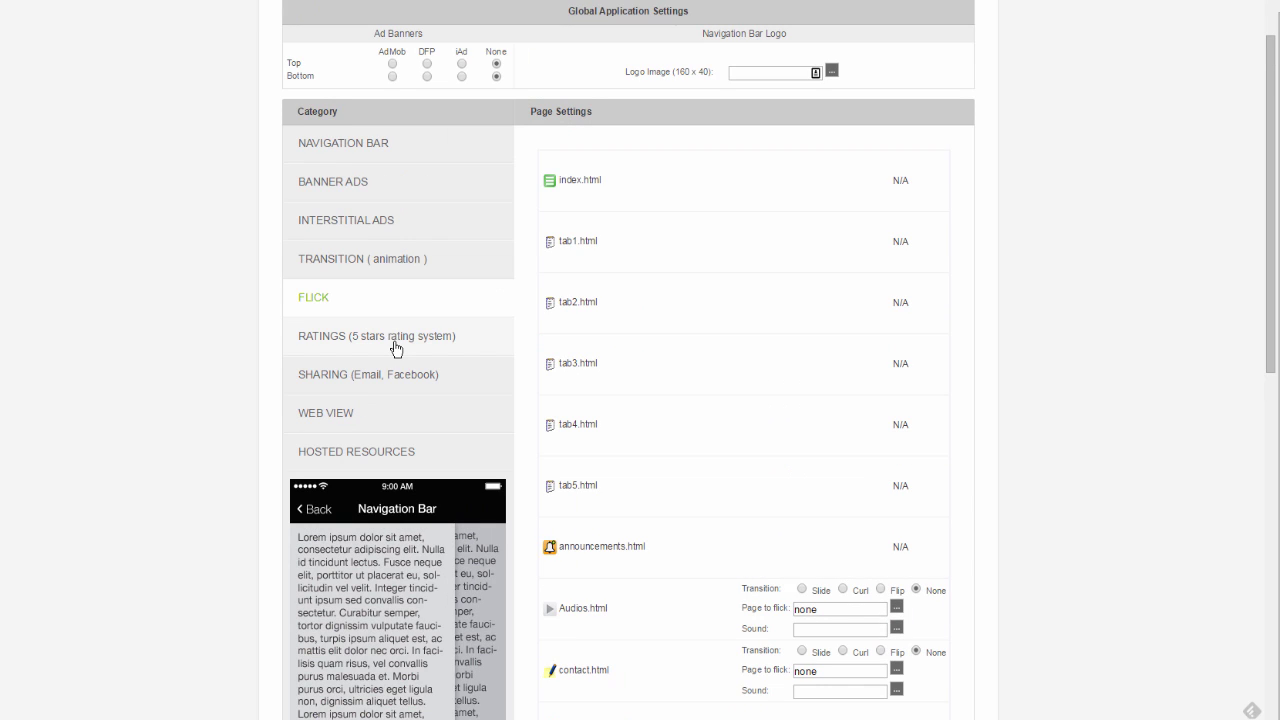
- Look over the per-page settings for the 5 stars rating system, email and Facebook sharing, and web view
left_click(396, 348)
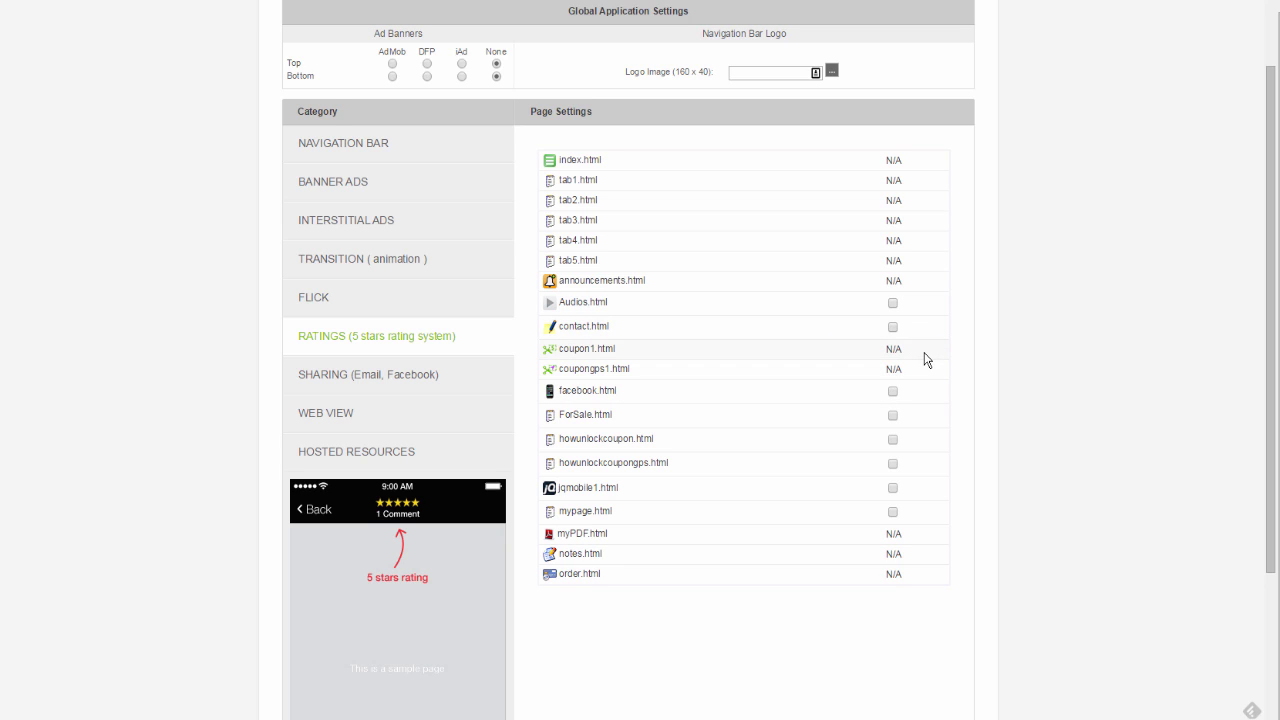
left_click(389, 381)
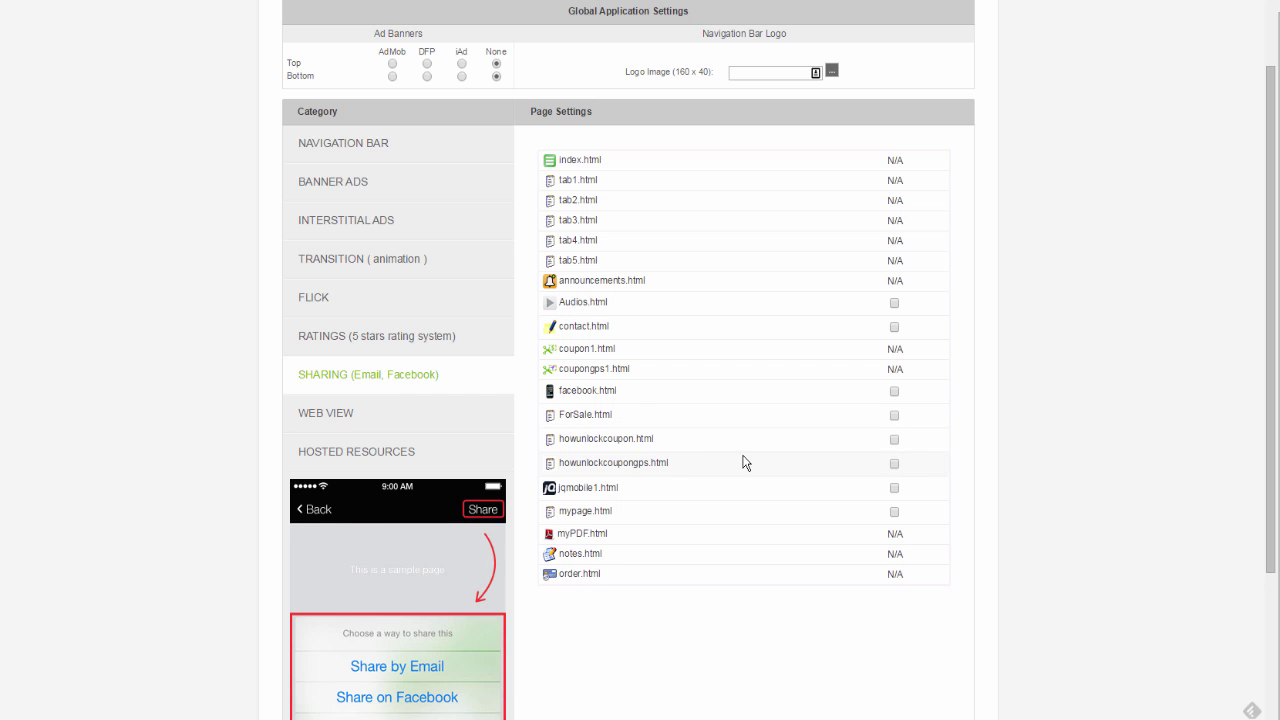
scroll(743, 462, "down", 2)
scroll(743, 462, "up", 2)
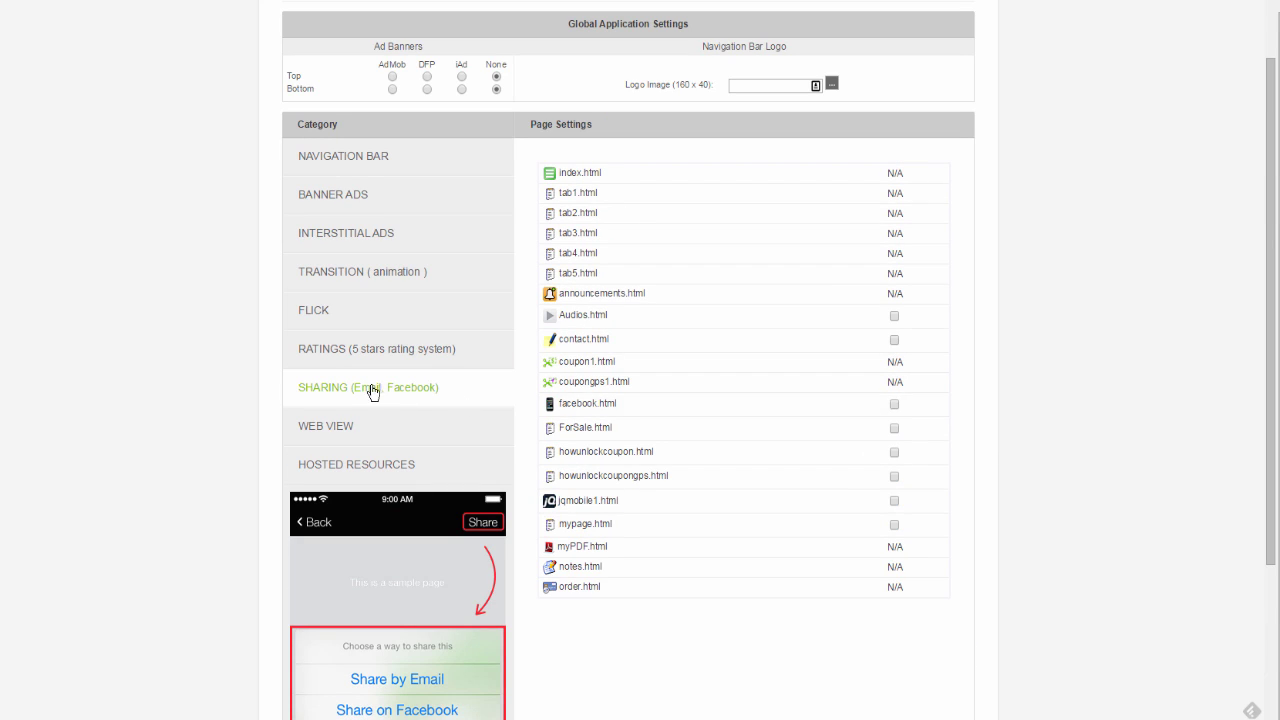
left_click(333, 428)
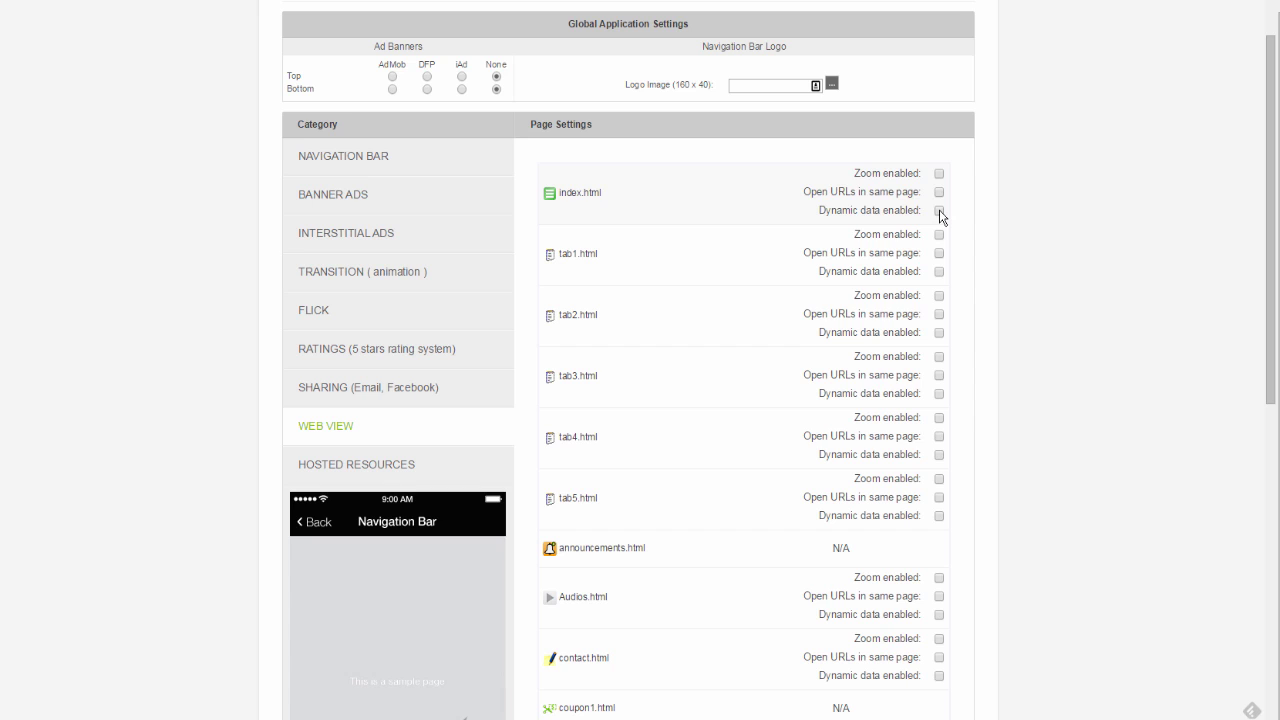
- Review the hosted resources settings of the pages and open the cloud resource files for index.html
left_click(340, 467)
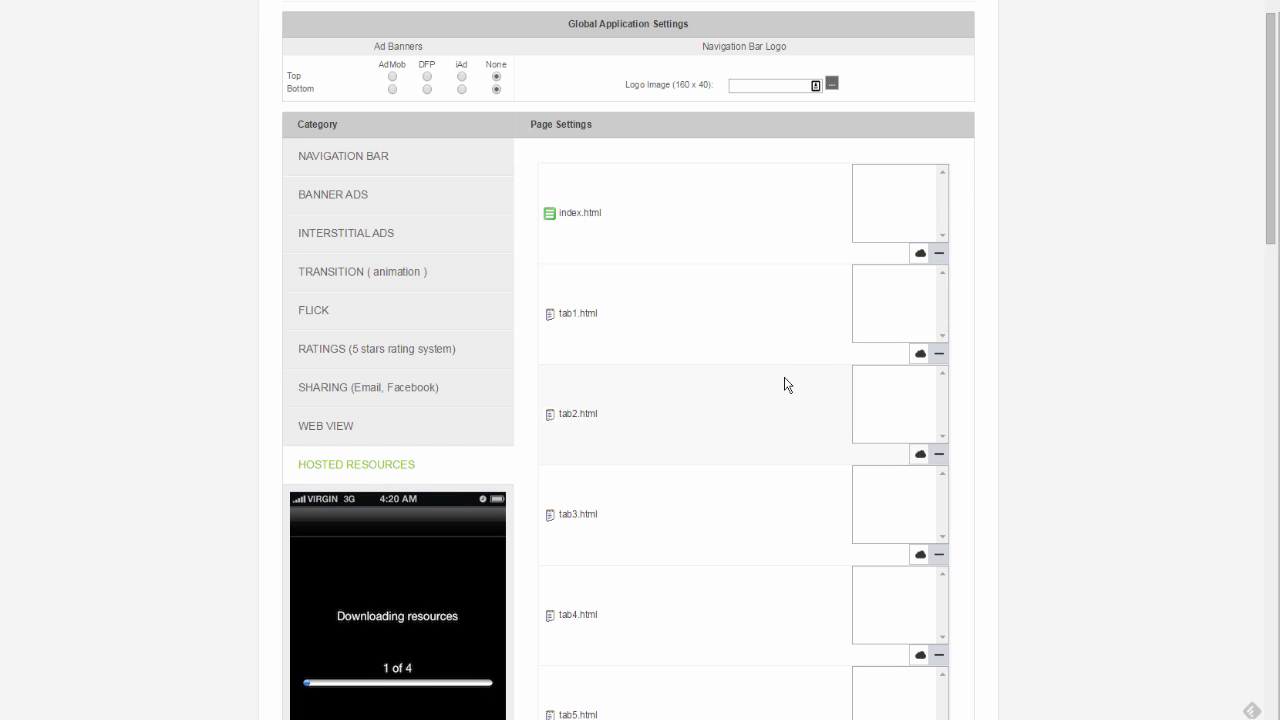
scroll(785, 385, "down", 3)
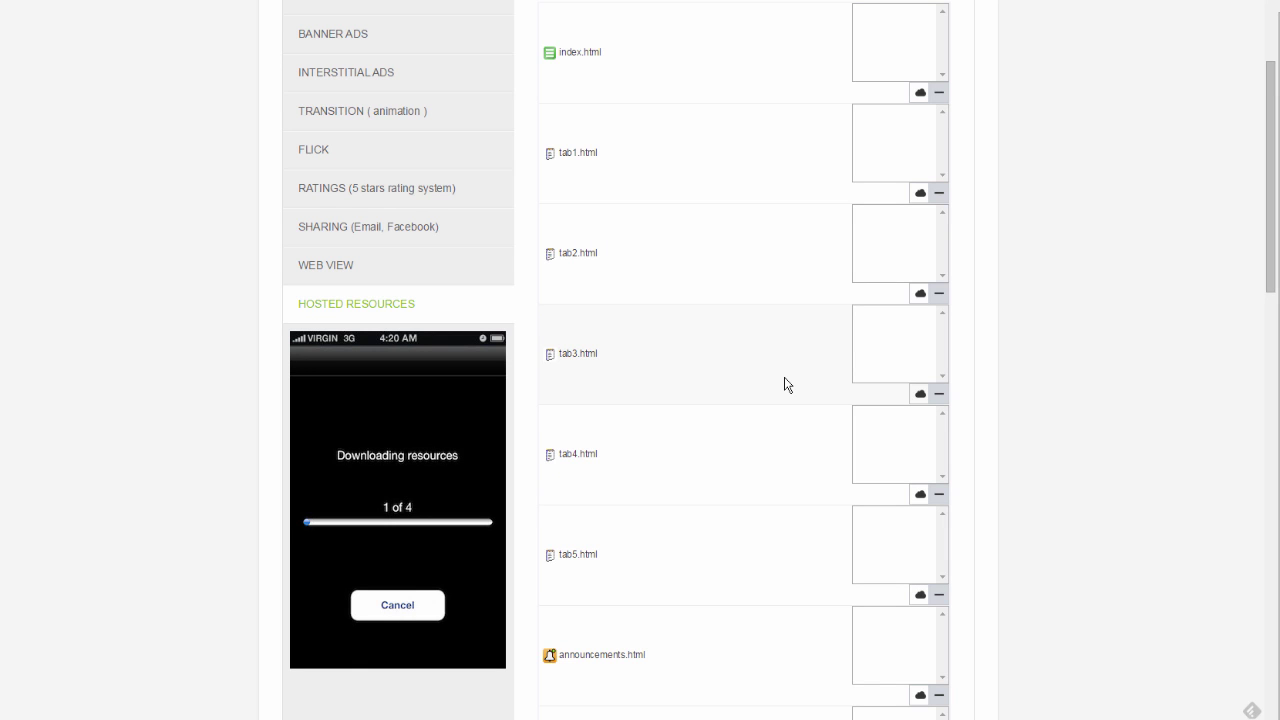
scroll(785, 385, "down", 3)
scroll(785, 385, "down", 4)
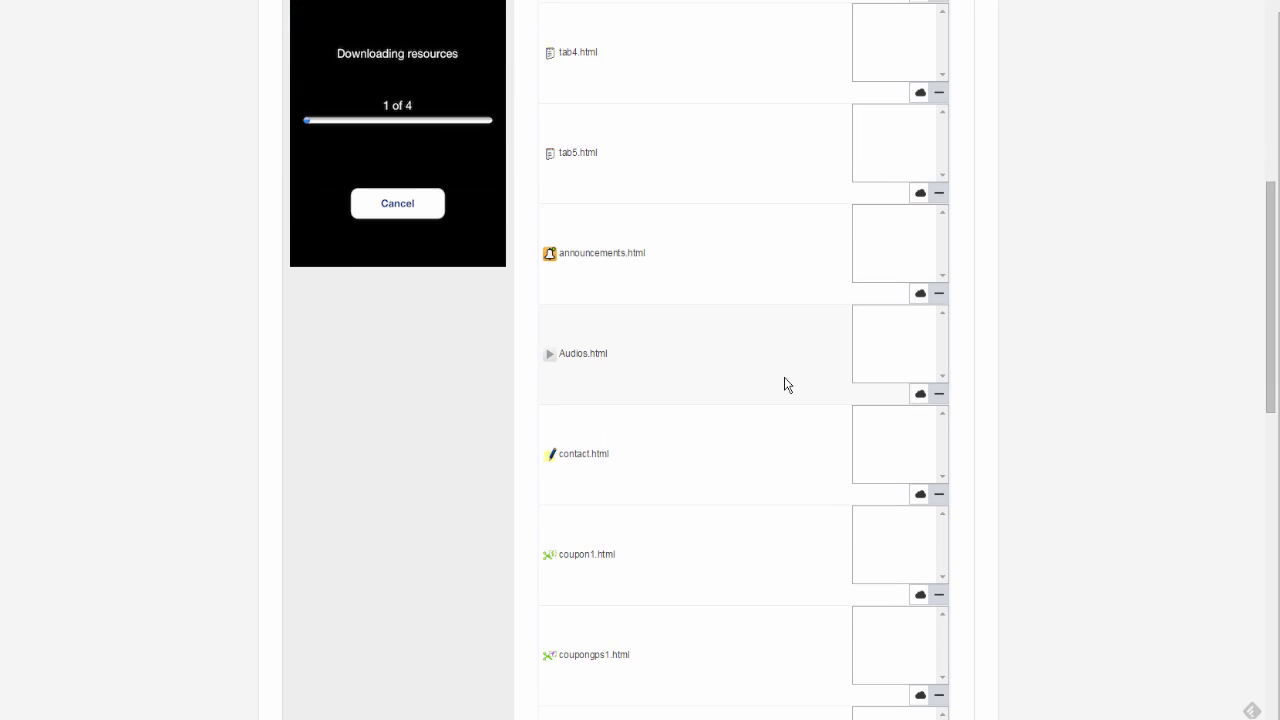
scroll(785, 385, "up", 12)
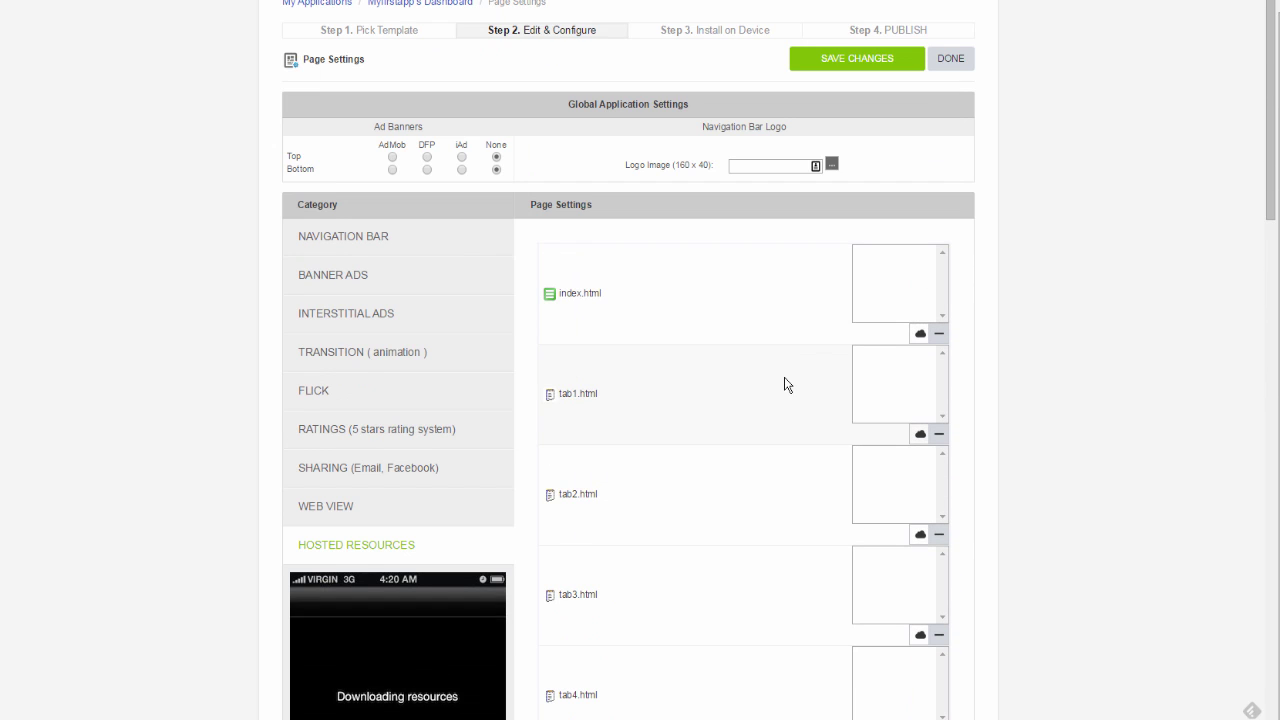
left_click(920, 336)
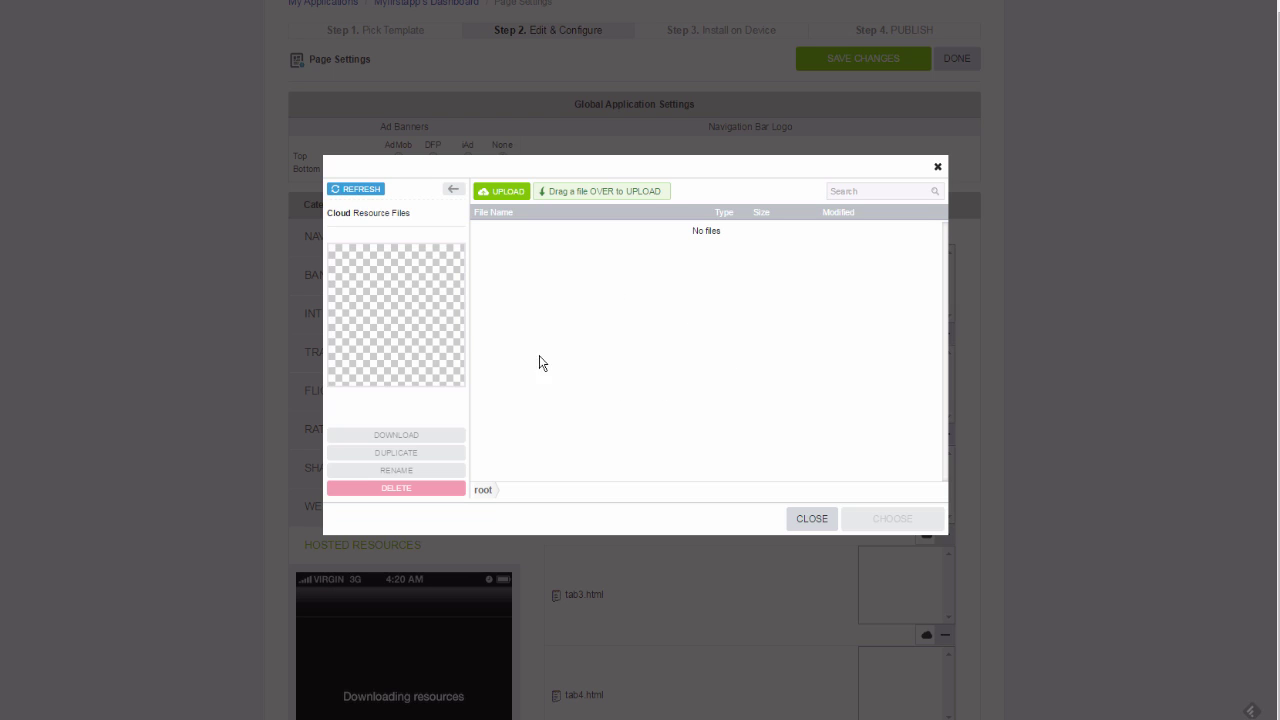
- Close the cloud resource files without choosing one and look through the hosted resources settings of all pages, from index.html to the end of the list
left_click(812, 521)
scroll(780, 529, "down", 5)
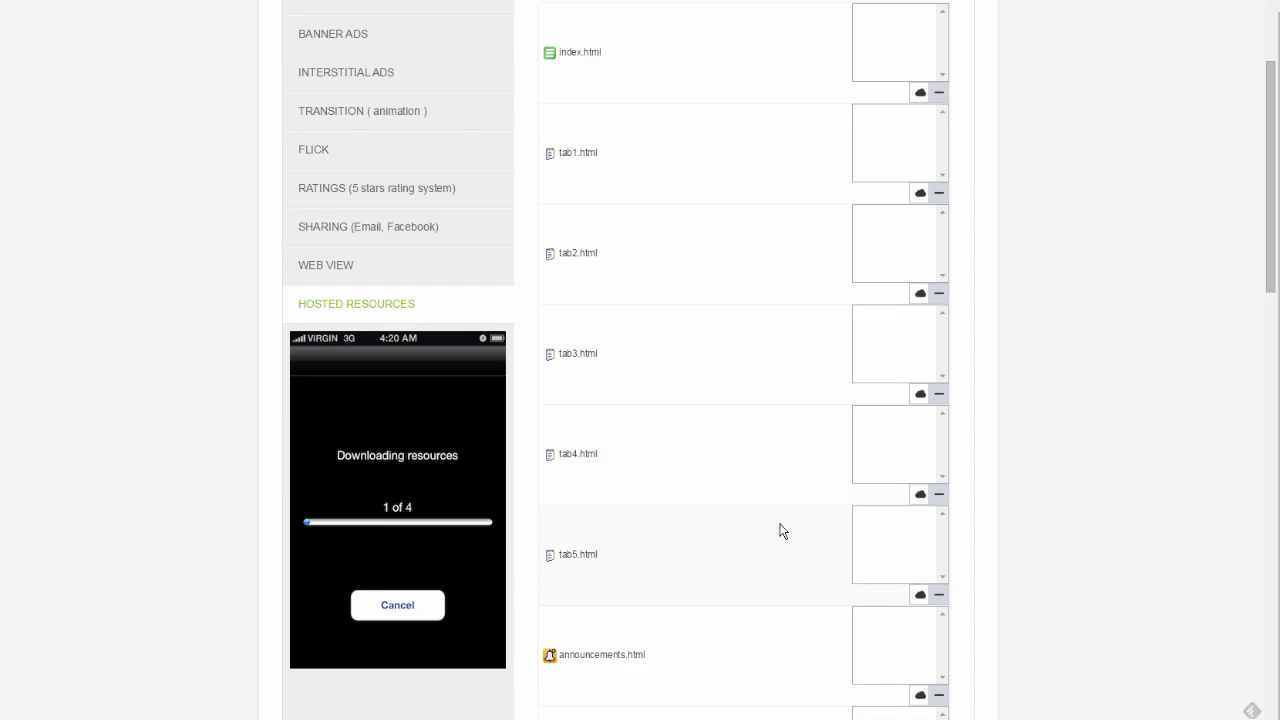
scroll(782, 530, "down", 10)
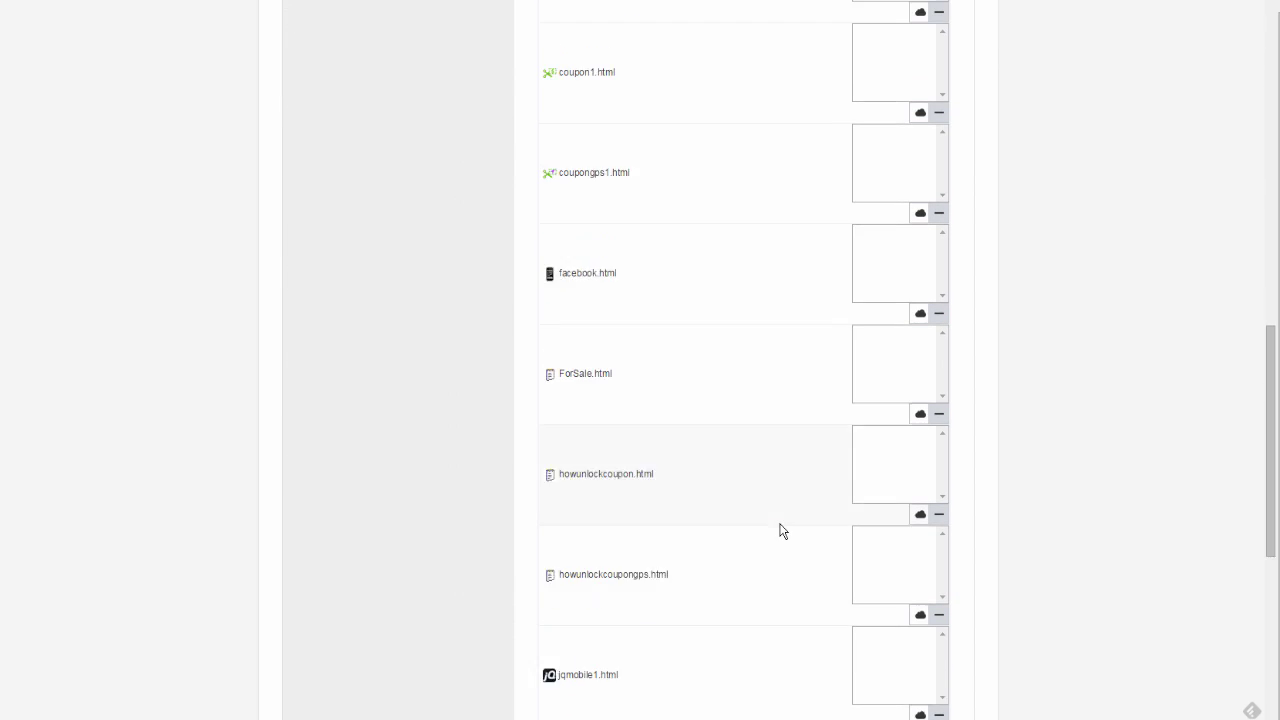
scroll(782, 530, "down", 5)
scroll(782, 530, "up", 5)
scroll(782, 530, "up", 10)
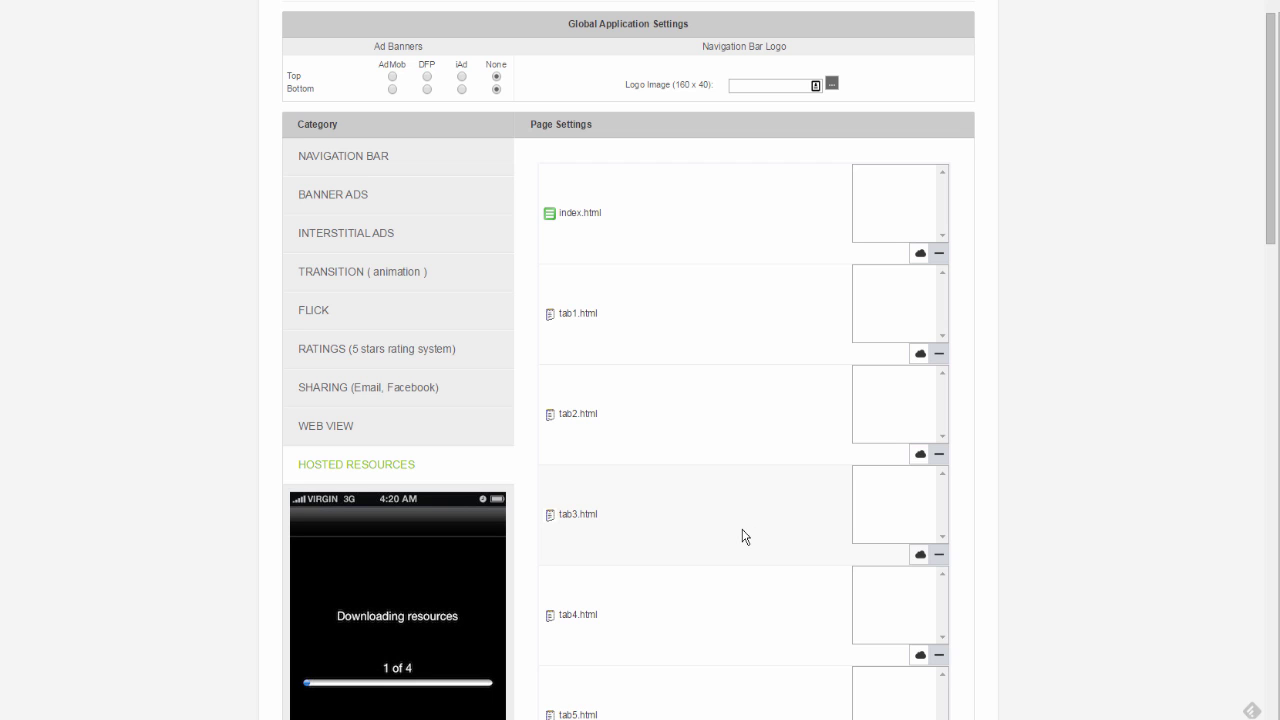
scroll(743, 537, "down", 1)
scroll(743, 537, "up", 1)
scroll(743, 537, "down", 1)
scroll(743, 537, "down", 2)
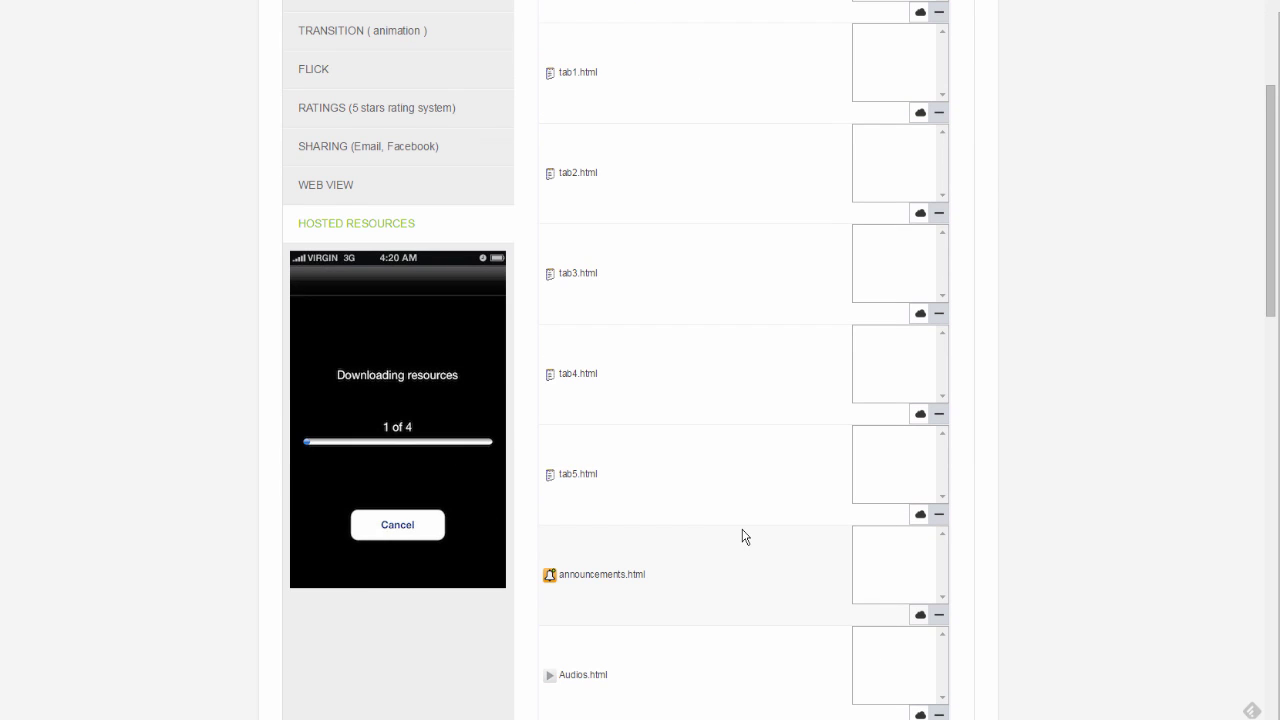
scroll(743, 537, "up", 1)
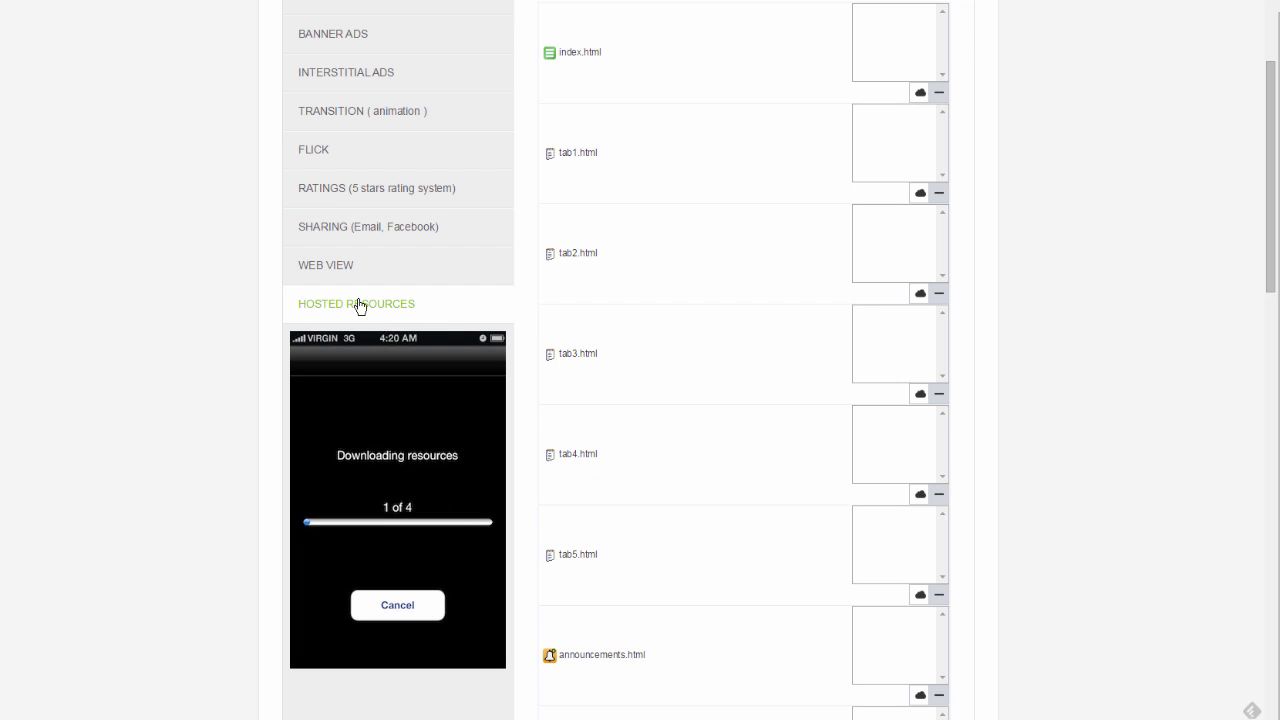
scroll(1060, 397, "up", 4)
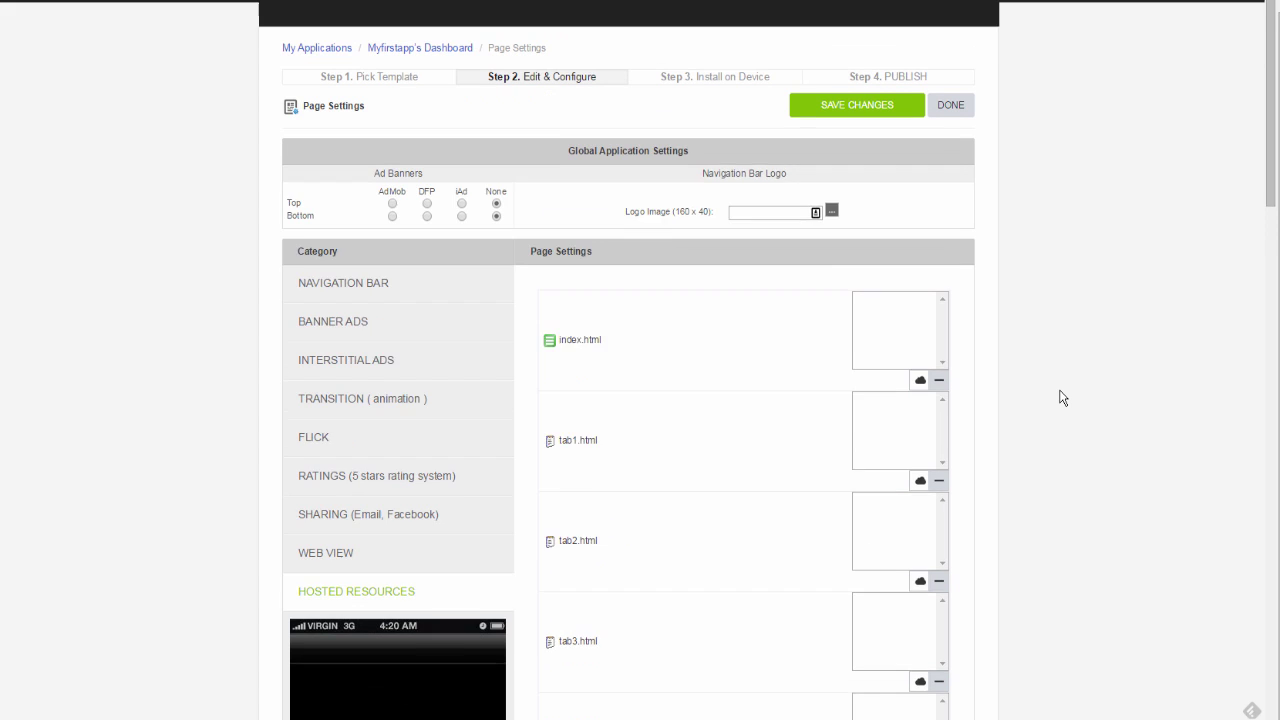